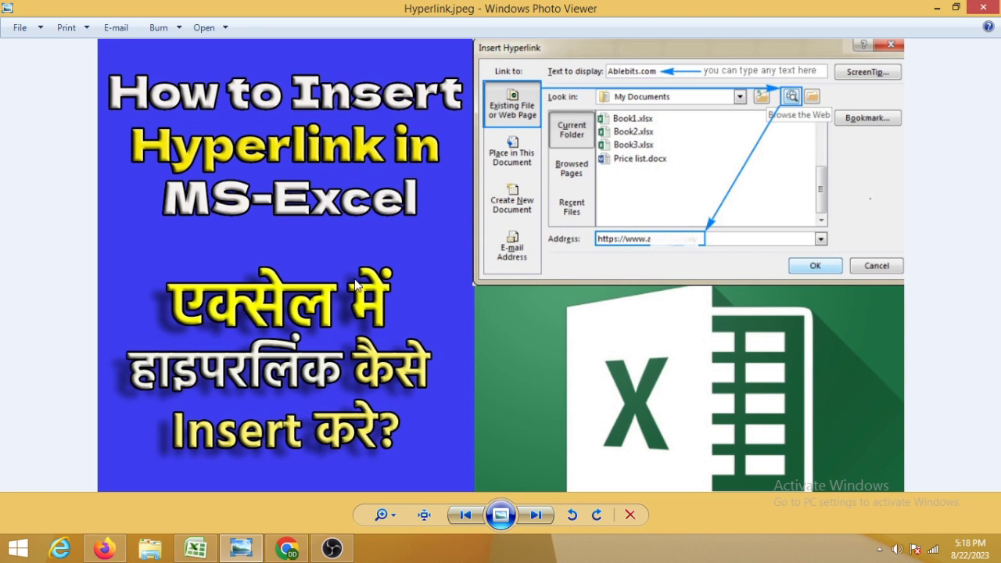
Step: Switch from Windows Photo Viewer to the Book2 workbook in Excel
{"action": "left_click", "coordinate": [196, 548]}
Step: Look over the Index sheet entries, then select E7 and open Insert Hyperlink with Ctrl+K
{"action": "left_click", "coordinate": [305, 262]}
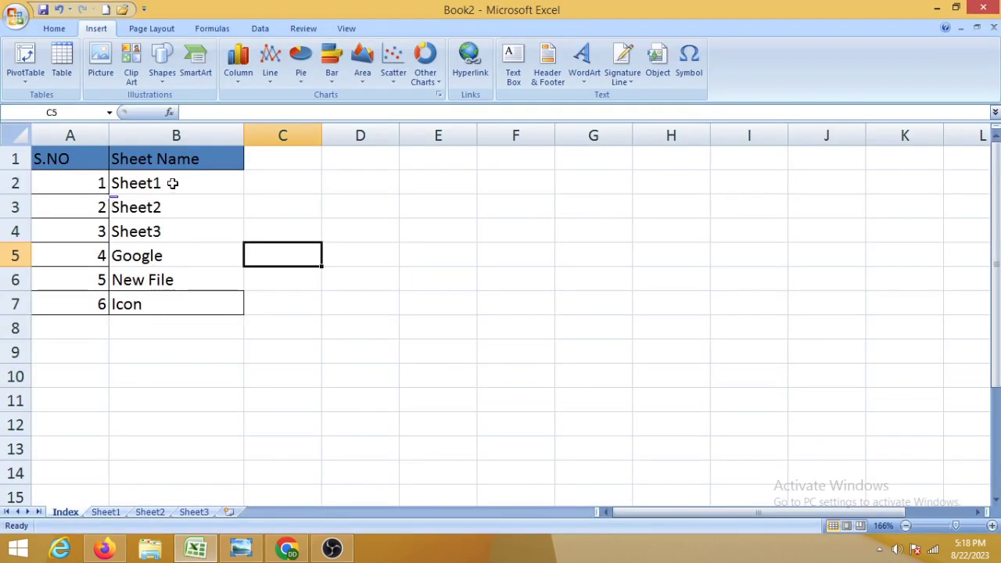
{"action": "left_click", "coordinate": [216, 182]}
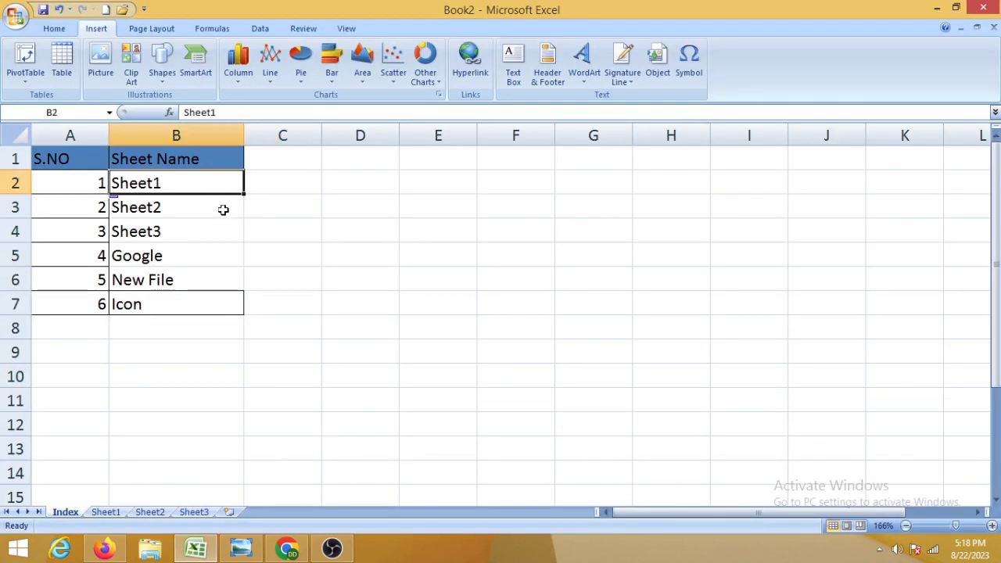
{"action": "left_click", "coordinate": [223, 210]}
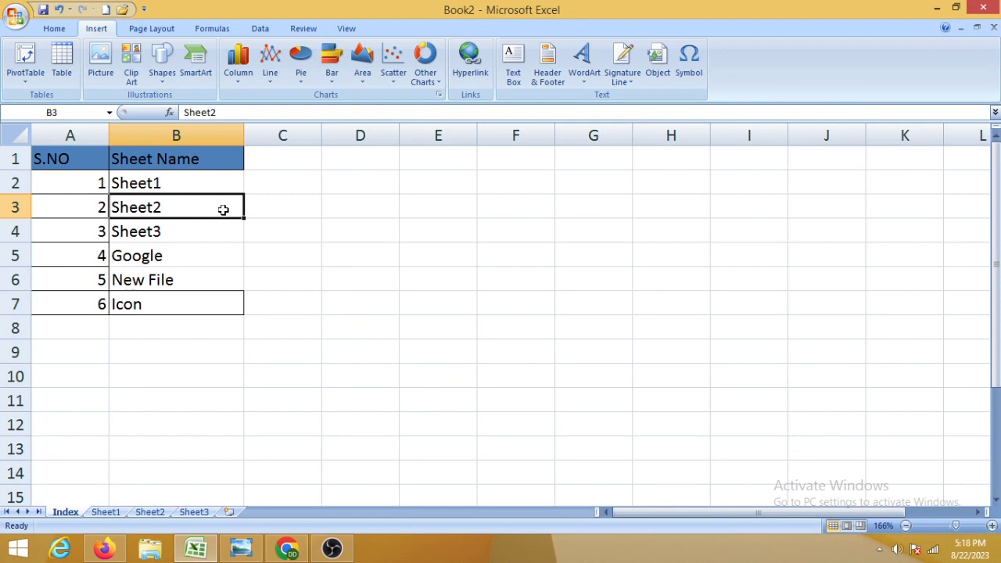
{"action": "left_click", "coordinate": [205, 184]}
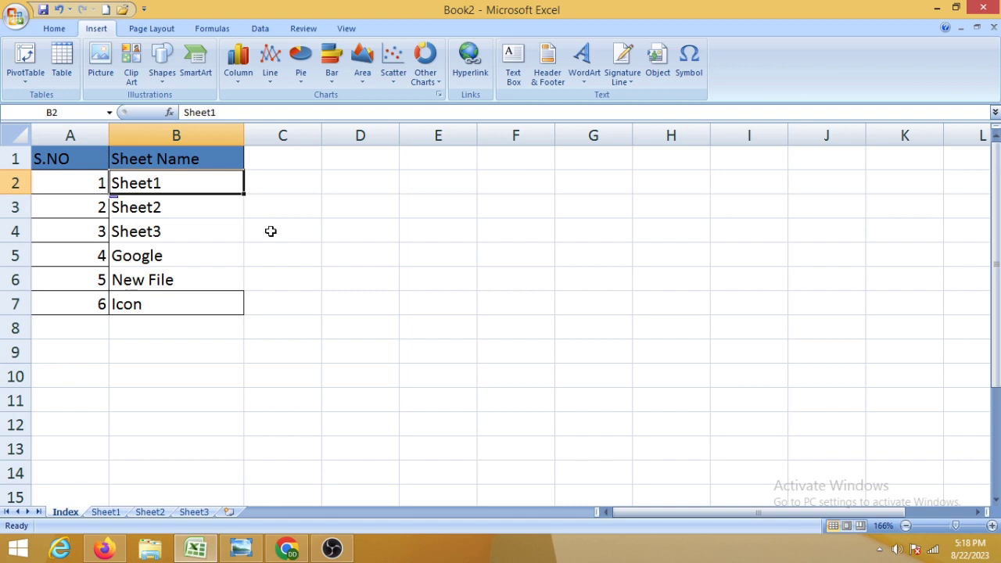
{"action": "left_click", "coordinate": [265, 357]}
{"action": "left_click", "coordinate": [411, 299]}
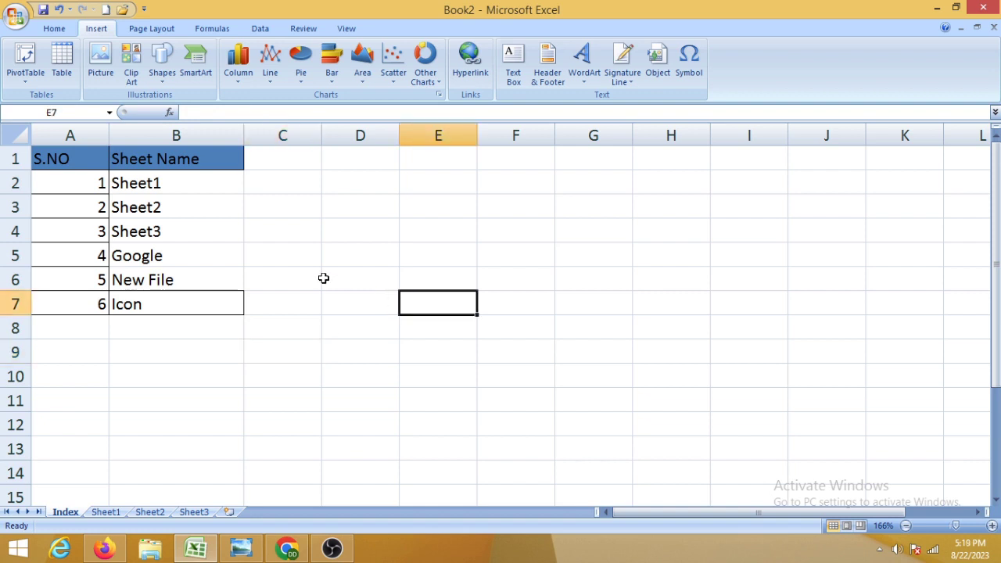
{"action": "key", "text": "ctrl+k"}
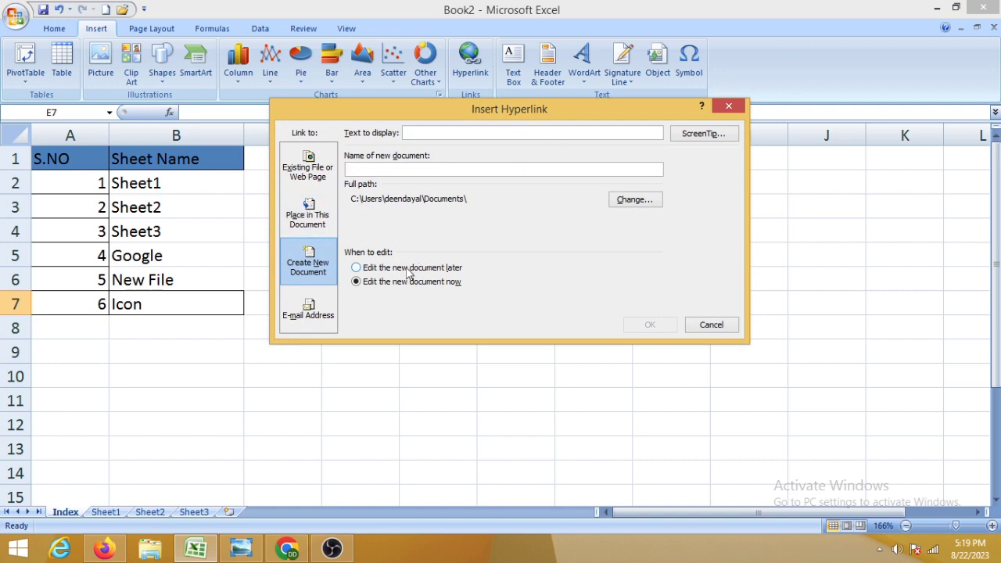
Step: Browse the Existing File, Place in This Document and Create New Document options, then cancel
{"action": "left_click", "coordinate": [307, 182]}
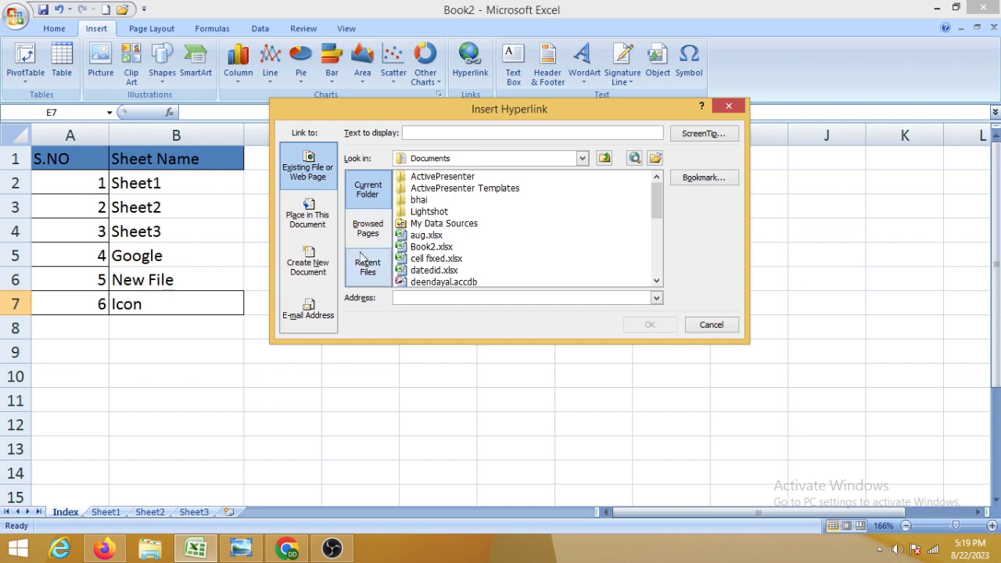
{"action": "left_click", "coordinate": [307, 235]}
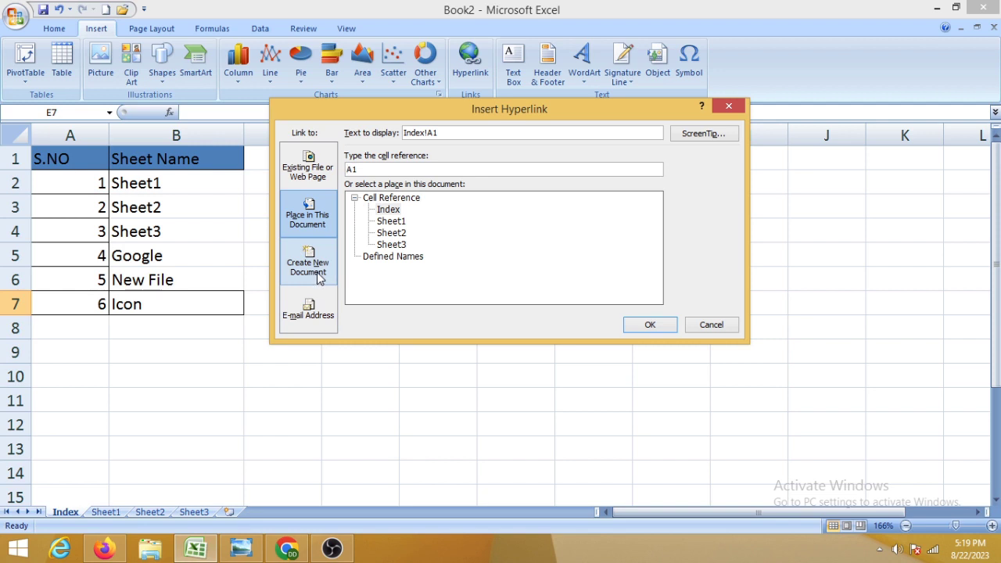
{"action": "left_click", "coordinate": [321, 277]}
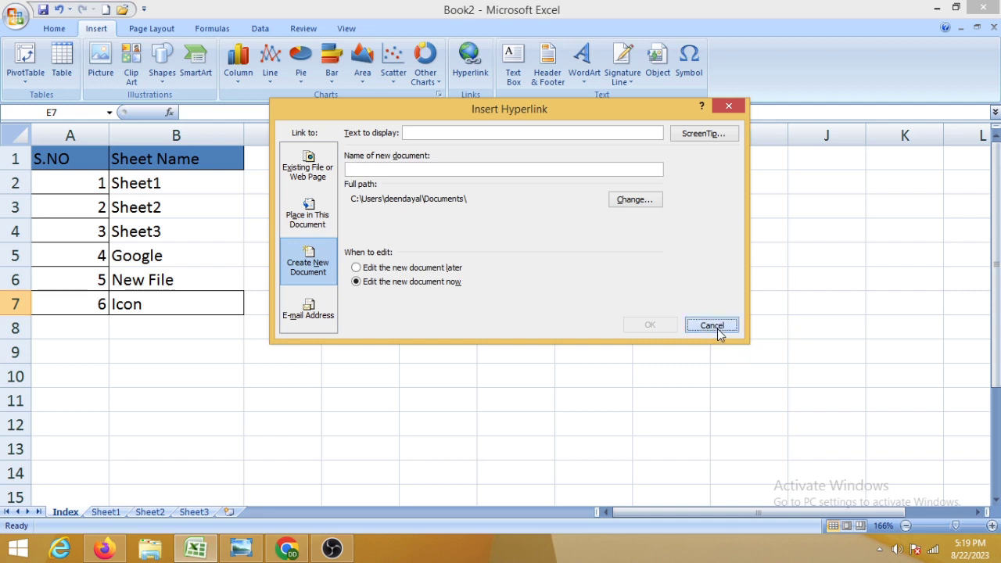
{"action": "left_click", "coordinate": [711, 324]}
{"action": "left_click", "coordinate": [362, 403]}
{"action": "left_click", "coordinate": [184, 187]}
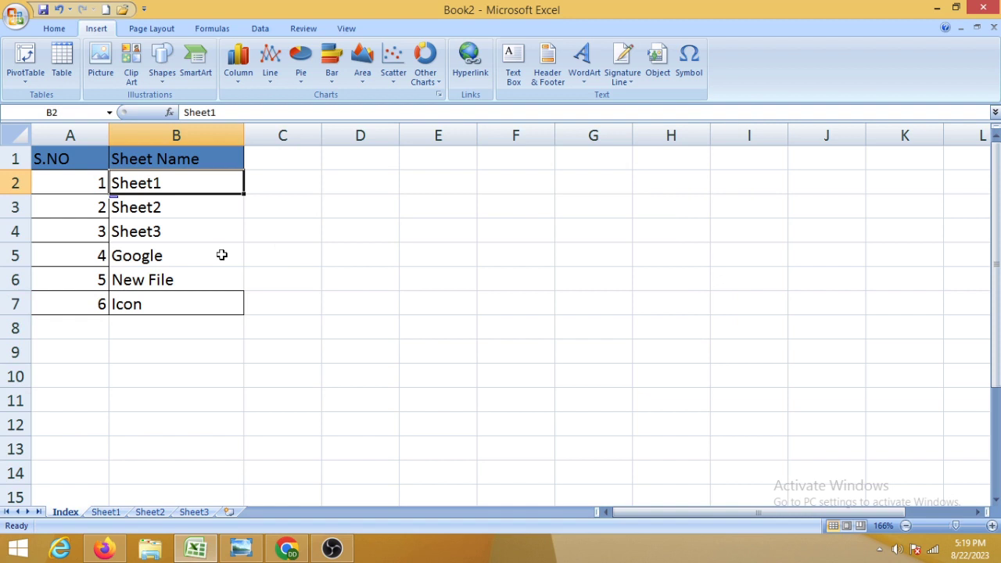
{"action": "left_click", "coordinate": [222, 275]}
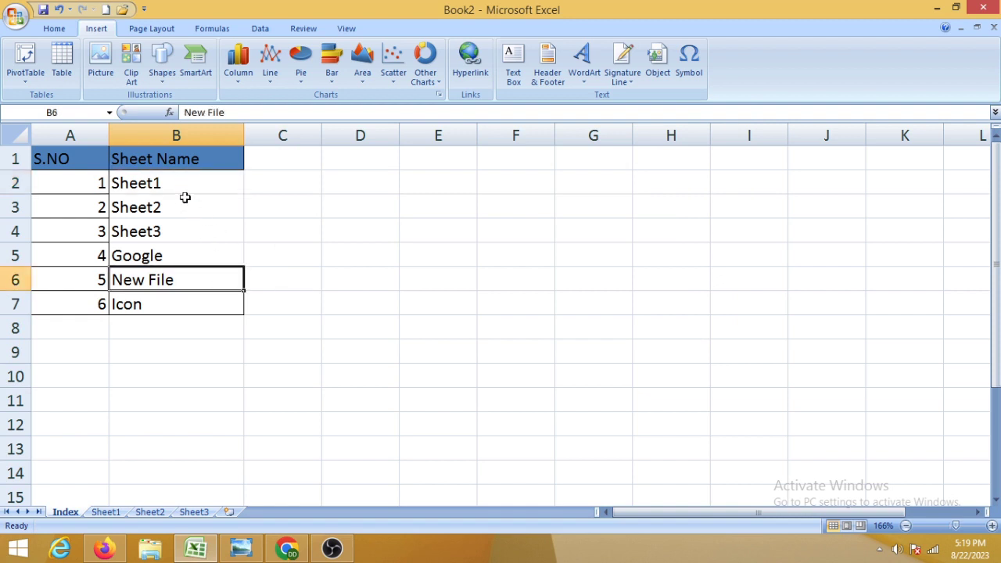
{"action": "left_click", "coordinate": [174, 184]}
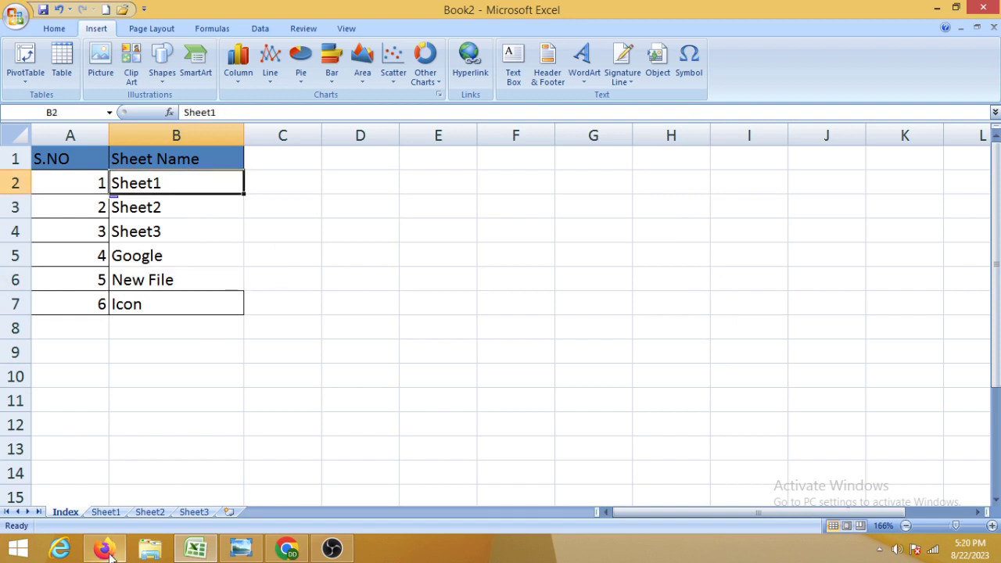
{"action": "right_click", "coordinate": [174, 185]}
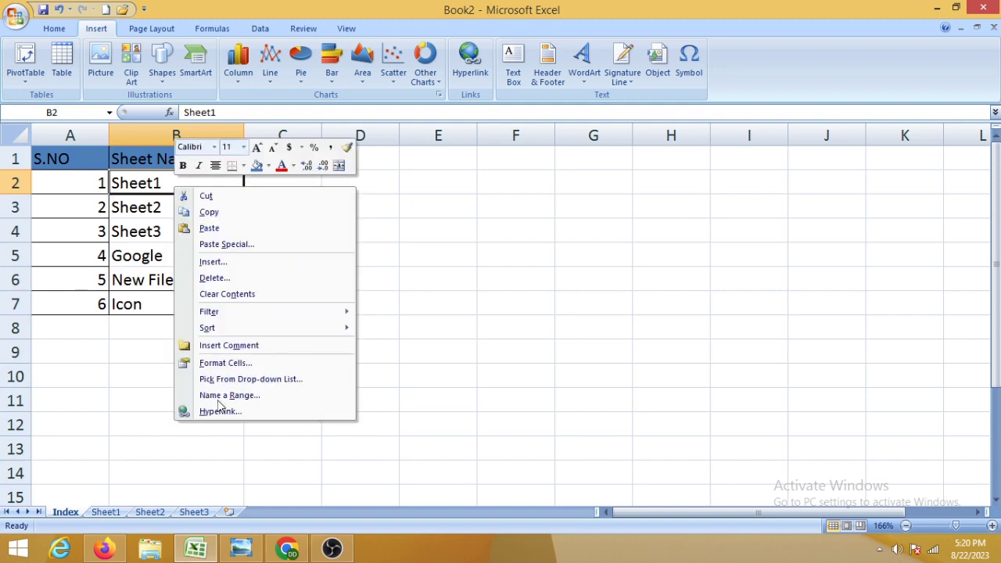
{"action": "left_click", "coordinate": [222, 411]}
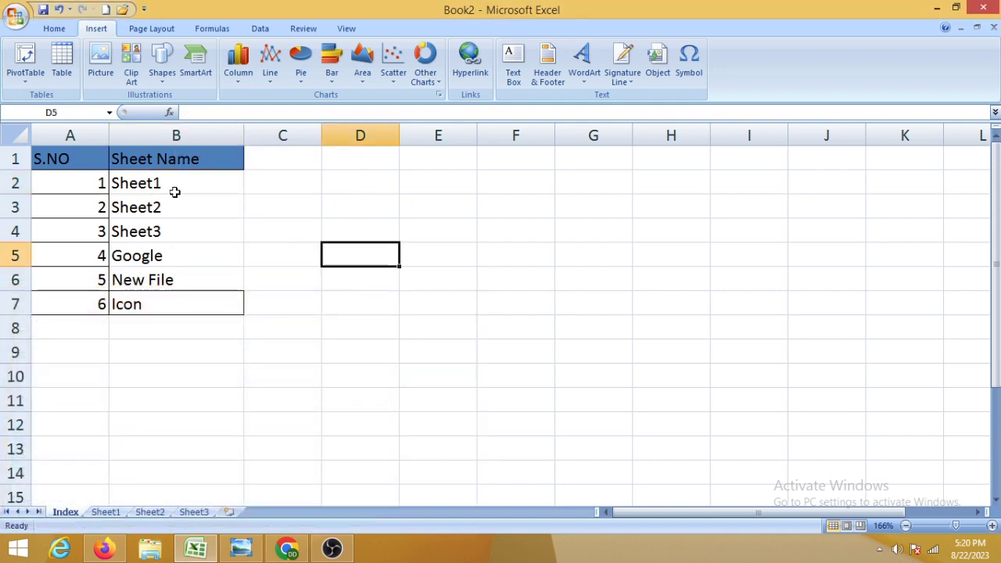
{"action": "left_click", "coordinate": [178, 184]}
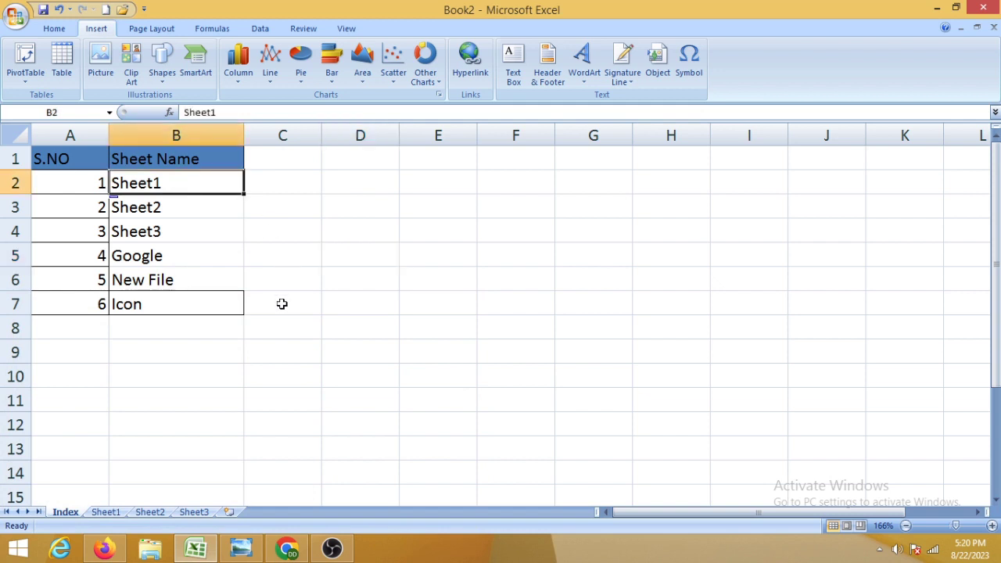
{"action": "left_click", "coordinate": [59, 31]}
{"action": "left_click", "coordinate": [96, 29]}
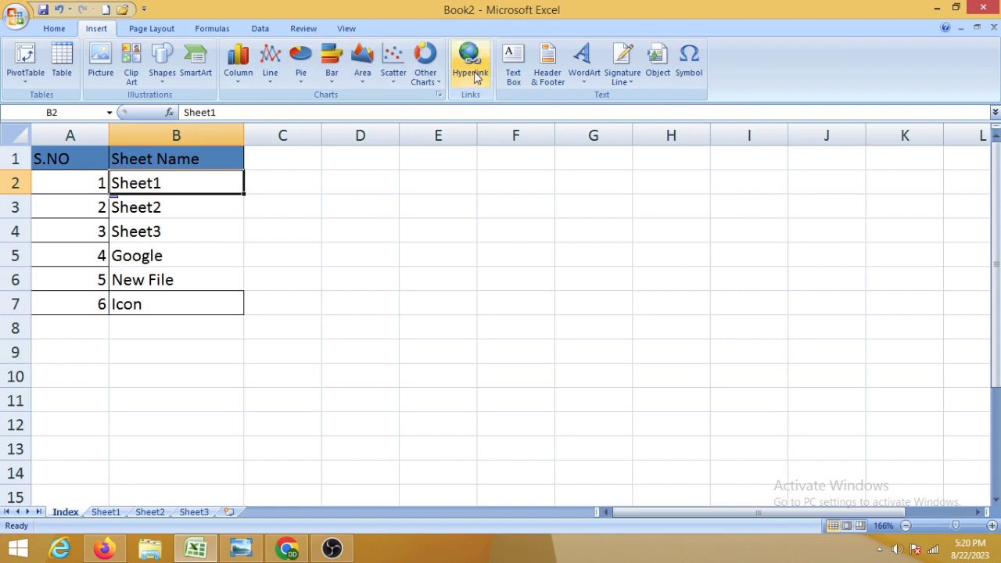
Step: Link the Sheet1 entry in B2 to Sheet1!A10 and follow the link to test it
{"action": "left_click", "coordinate": [472, 72]}
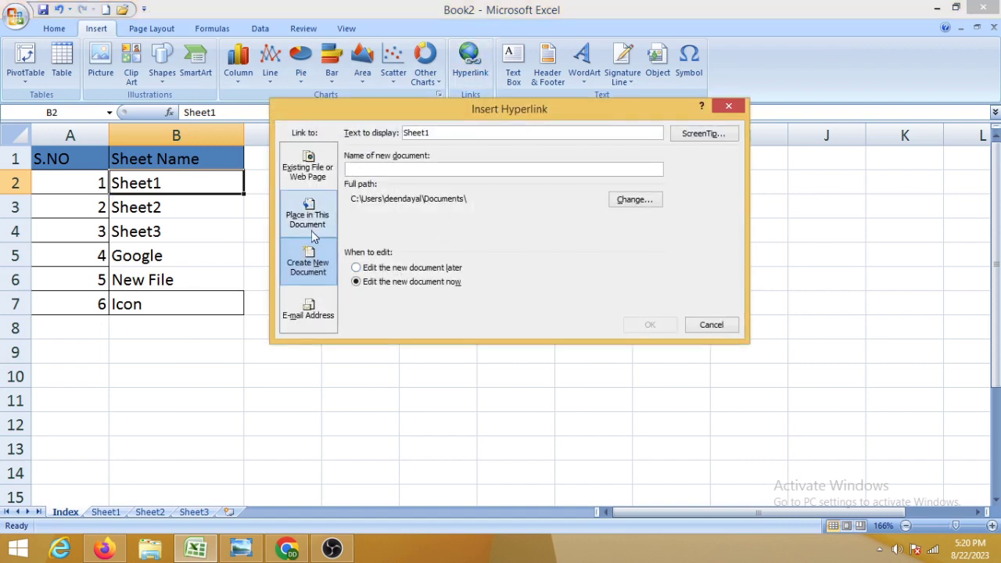
{"action": "left_click", "coordinate": [312, 233]}
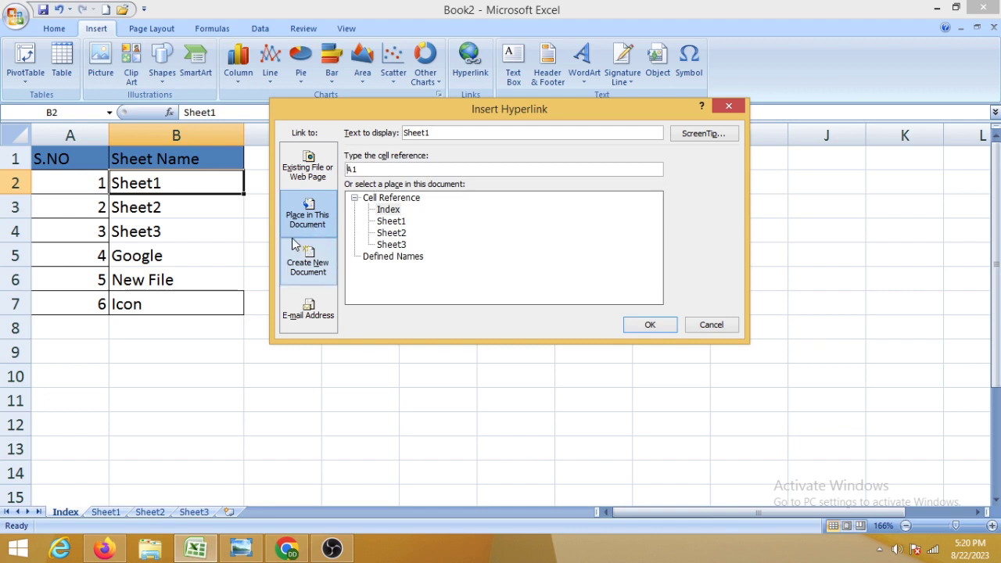
{"action": "left_click", "coordinate": [399, 222]}
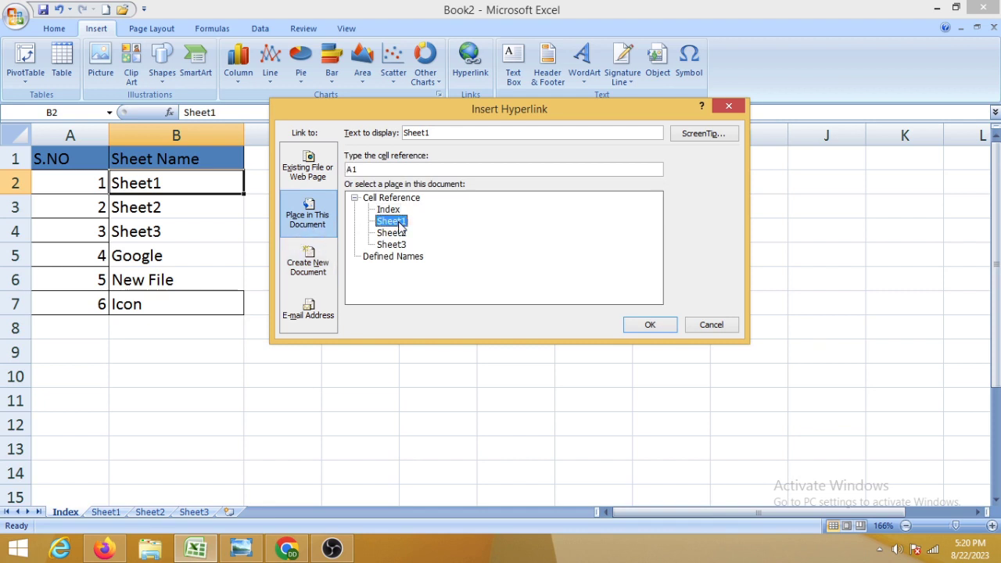
{"action": "left_click", "coordinate": [359, 170]}
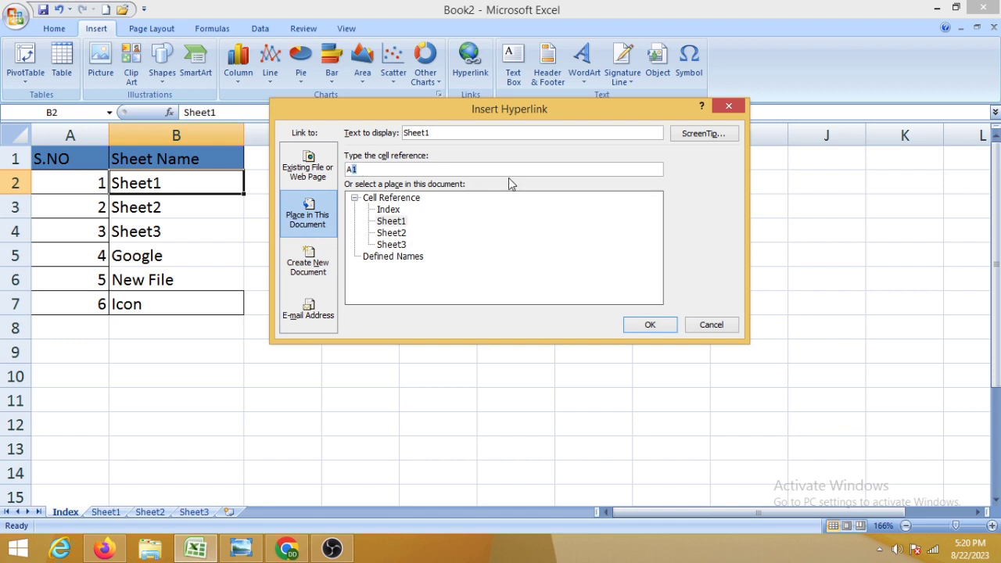
{"action": "type", "text": "10"}
{"action": "left_click", "coordinate": [649, 331]}
{"action": "left_click", "coordinate": [384, 343]}
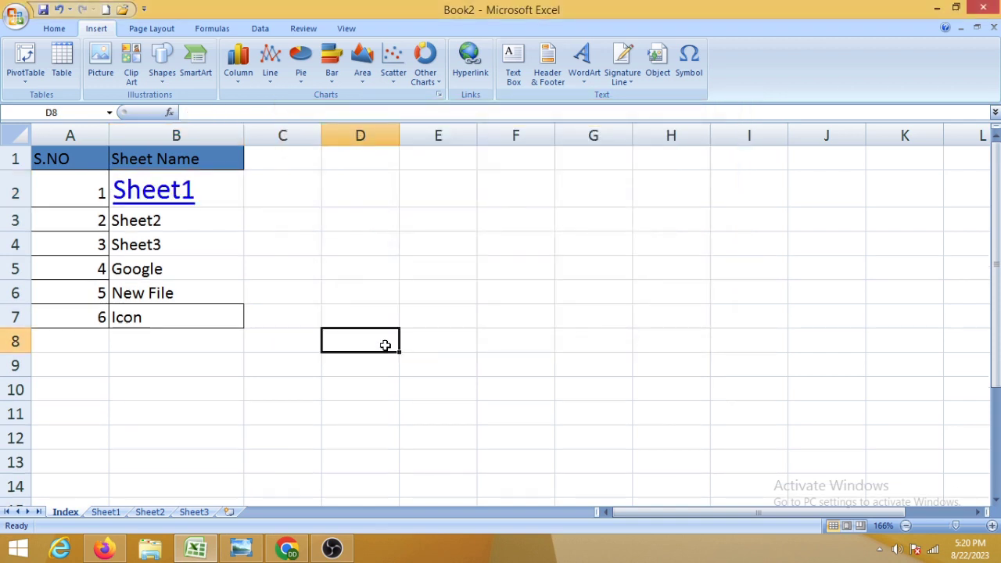
{"action": "left_click", "coordinate": [180, 204]}
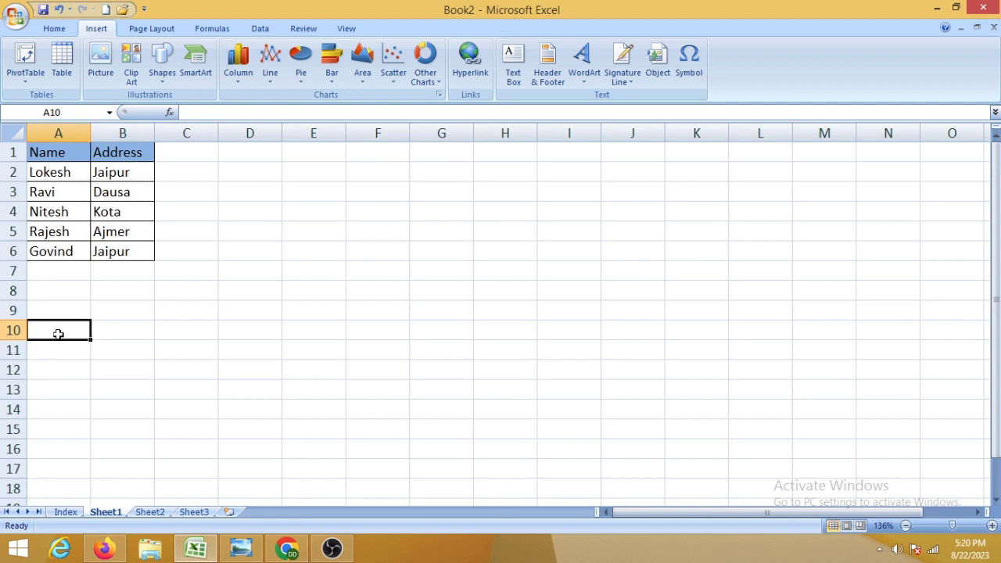
Step: Back on the Index sheet, link the Sheet2 entry in B3 to Sheet2
{"action": "left_click", "coordinate": [65, 512]}
{"action": "left_click", "coordinate": [195, 223]}
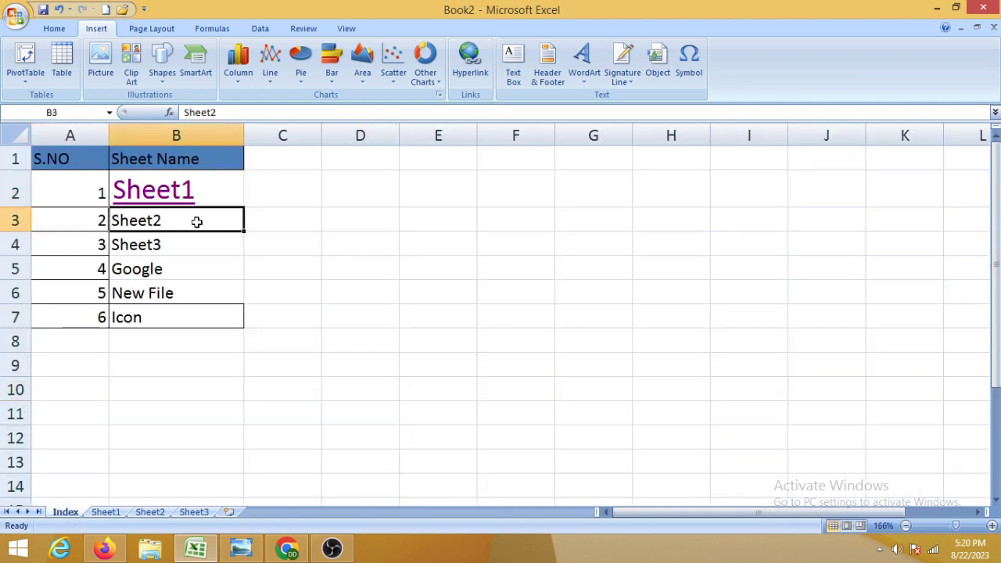
{"action": "right_click", "coordinate": [182, 220]}
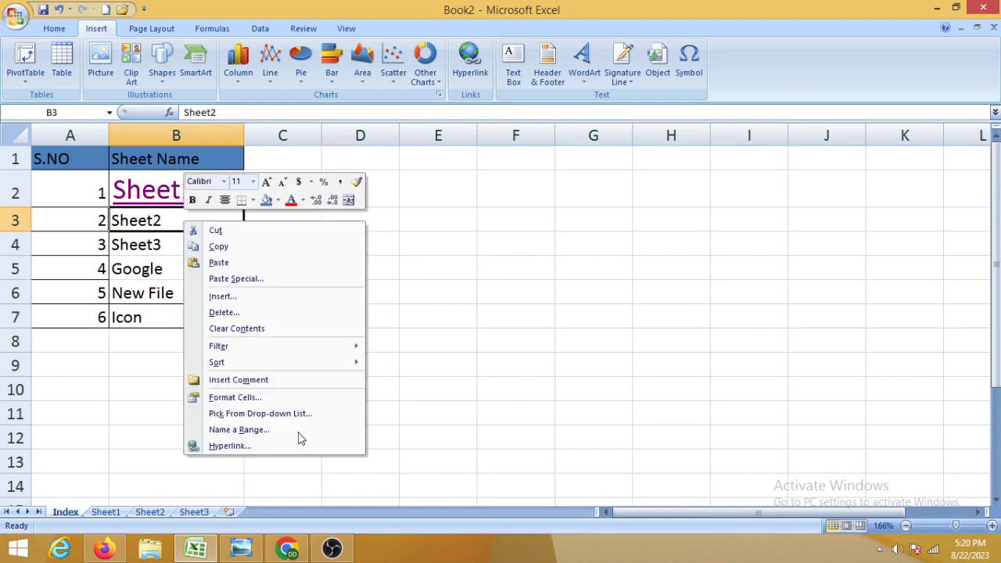
{"action": "left_click", "coordinate": [237, 446]}
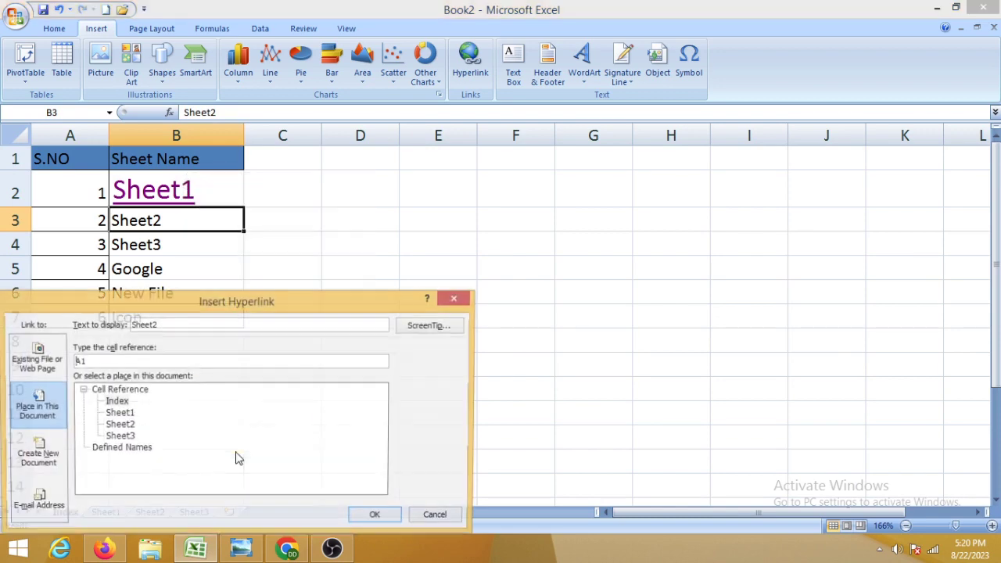
{"action": "left_click_drag", "start_coordinate": [318, 298], "coordinate": [498, 192]}
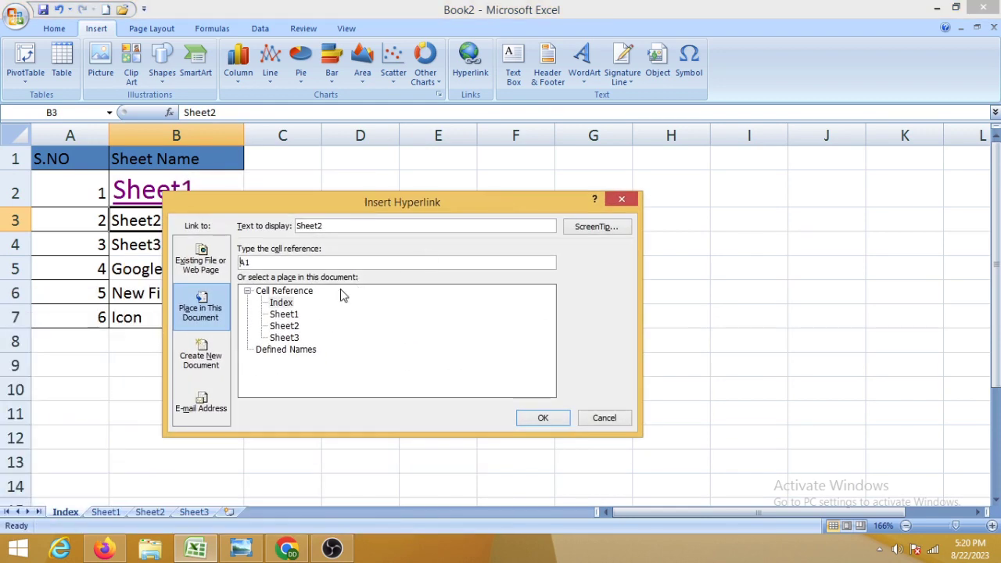
{"action": "left_click", "coordinate": [284, 325]}
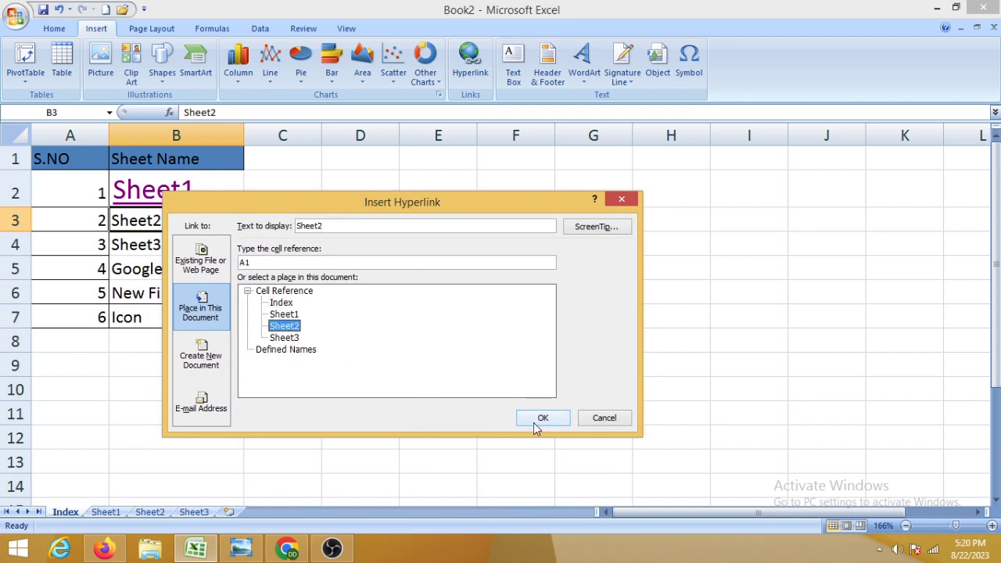
{"action": "left_click_drag", "start_coordinate": [265, 263], "coordinate": [243, 263]}
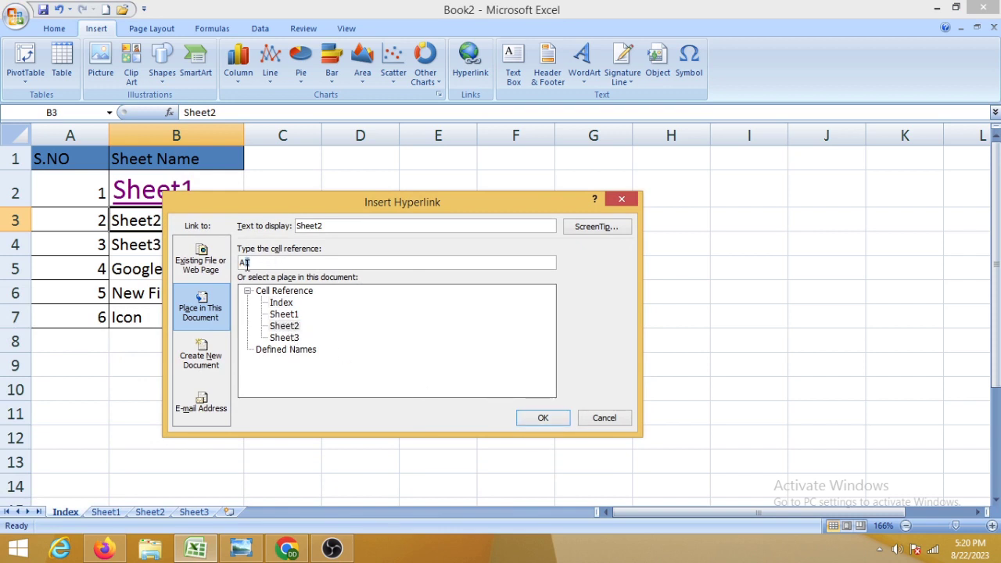
{"action": "left_click", "coordinate": [542, 418]}
{"action": "left_click", "coordinate": [438, 383]}
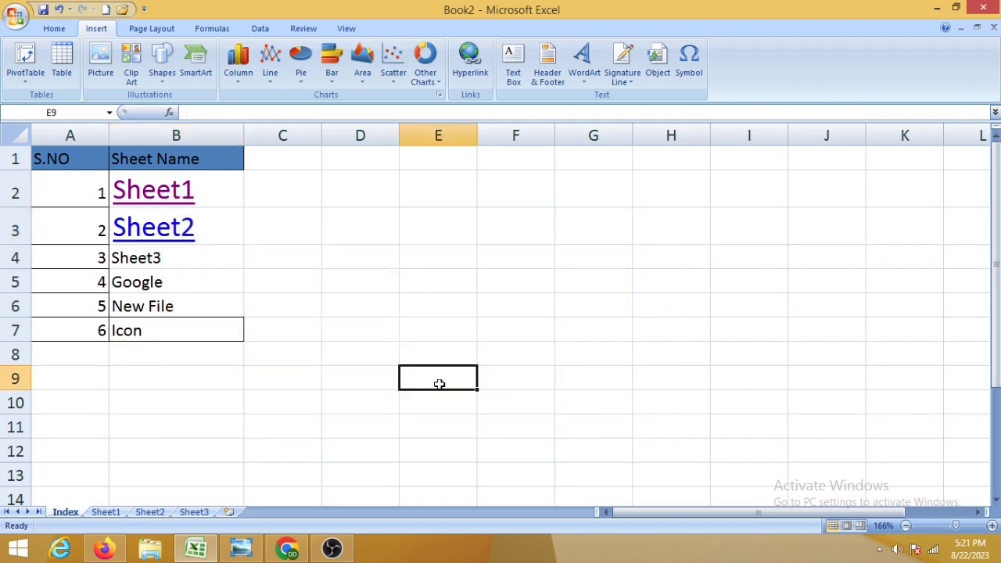
Step: Link the Sheet3 entry in B4 to Sheet3!A1
{"action": "left_click", "coordinate": [176, 259]}
{"action": "right_click", "coordinate": [176, 259]}
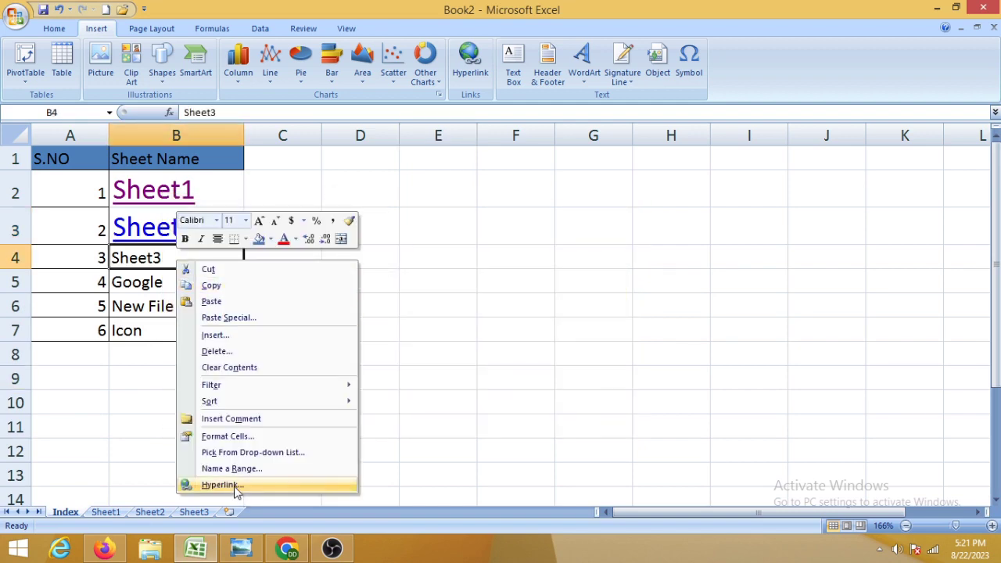
{"action": "left_click", "coordinate": [236, 488]}
{"action": "left_click", "coordinate": [118, 436]}
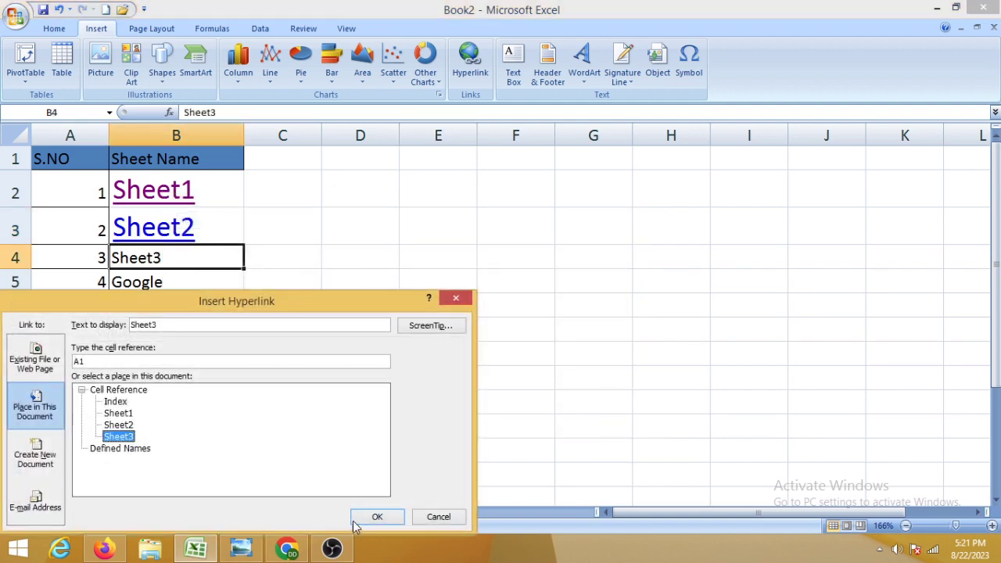
{"action": "left_click", "coordinate": [377, 517]}
{"action": "left_click", "coordinate": [404, 321]}
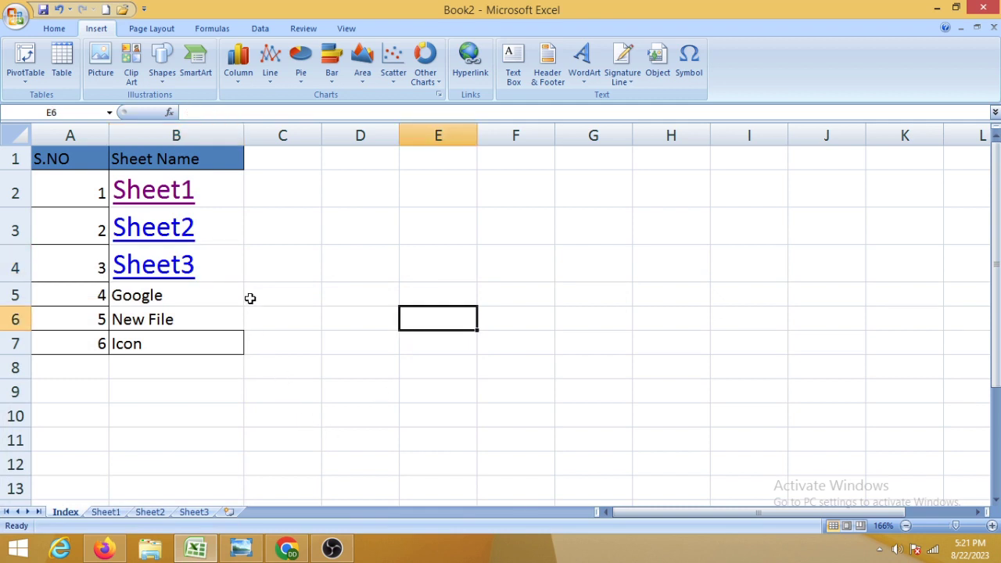
{"action": "left_click", "coordinate": [343, 362]}
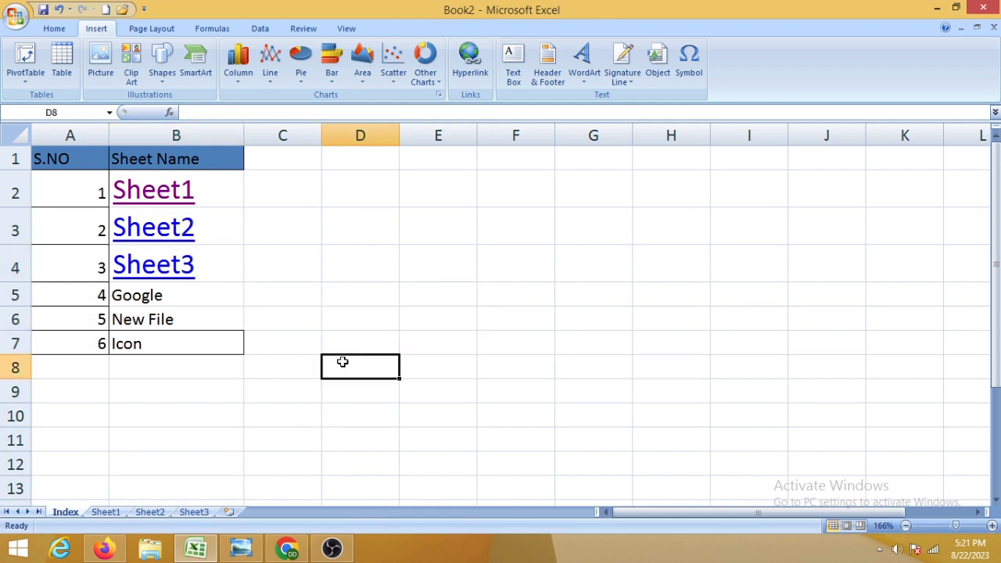
{"action": "left_click", "coordinate": [211, 267]}
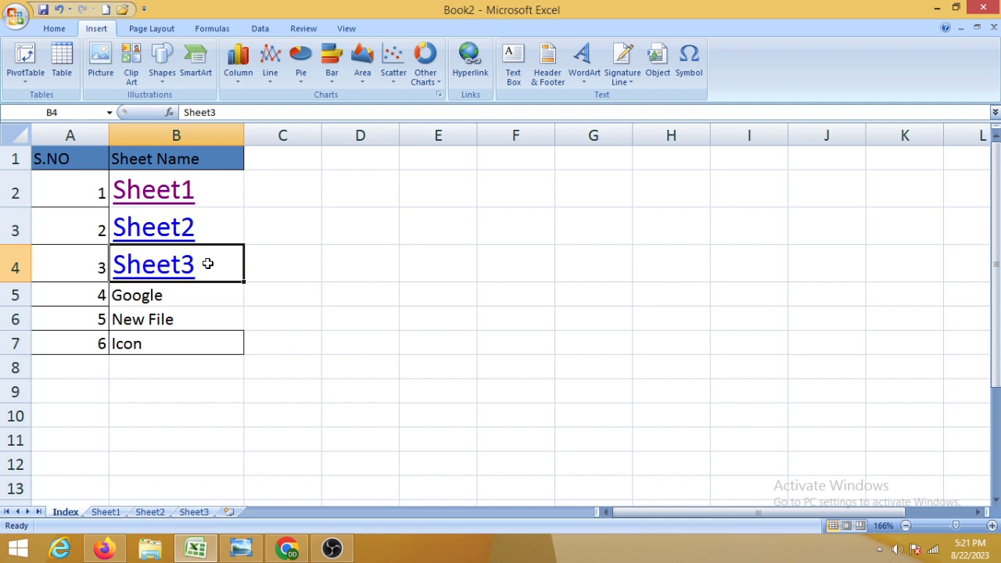
{"action": "right_click", "coordinate": [207, 264]}
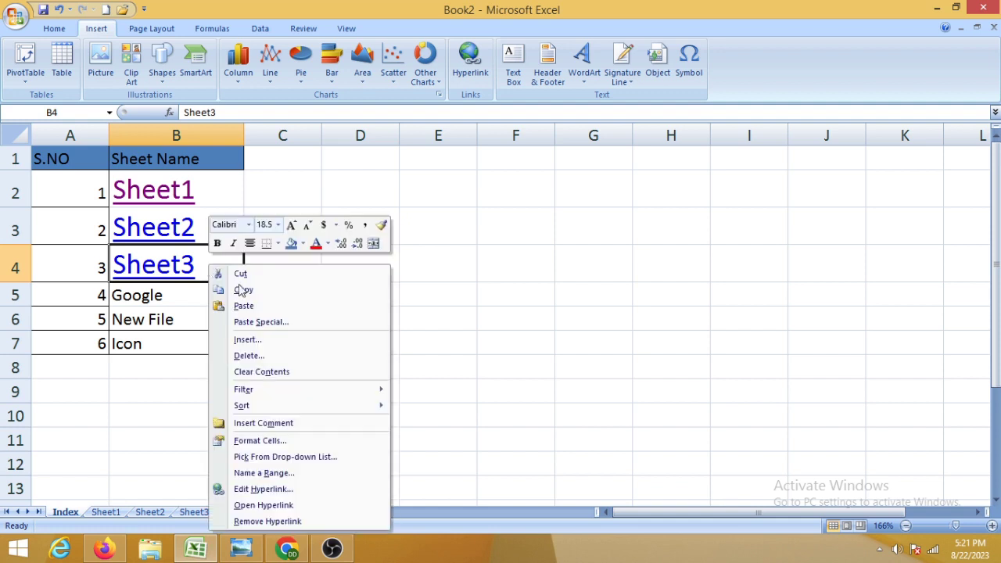
{"action": "left_click", "coordinate": [288, 522]}
{"action": "left_click", "coordinate": [381, 344]}
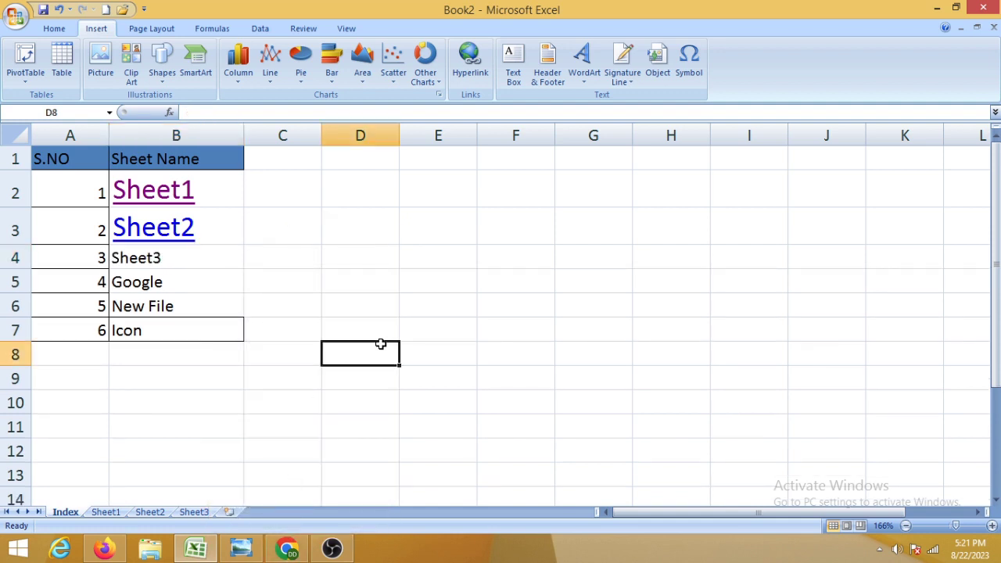
{"action": "left_click", "coordinate": [200, 255]}
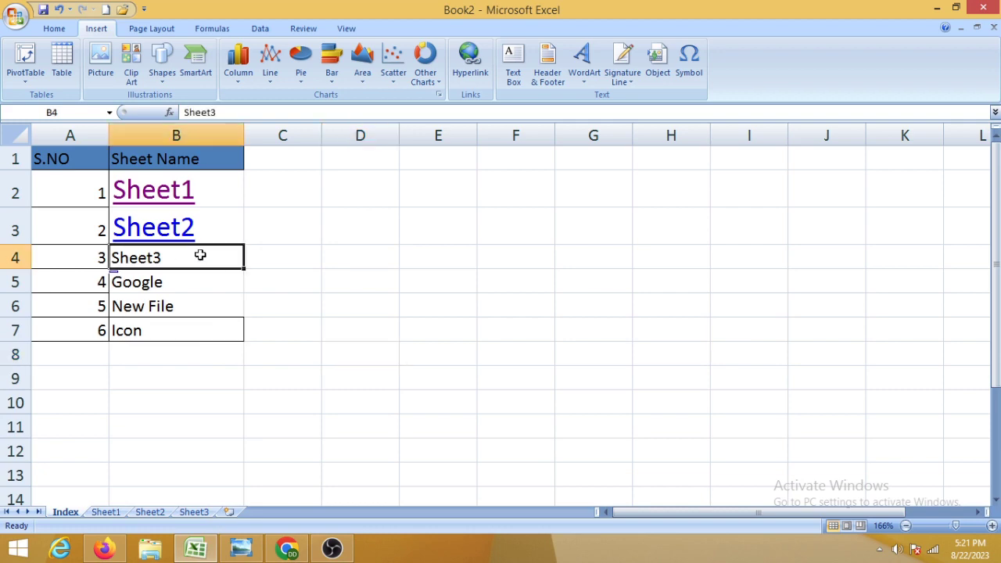
{"action": "right_click", "coordinate": [200, 255]}
{"action": "left_click", "coordinate": [258, 478]}
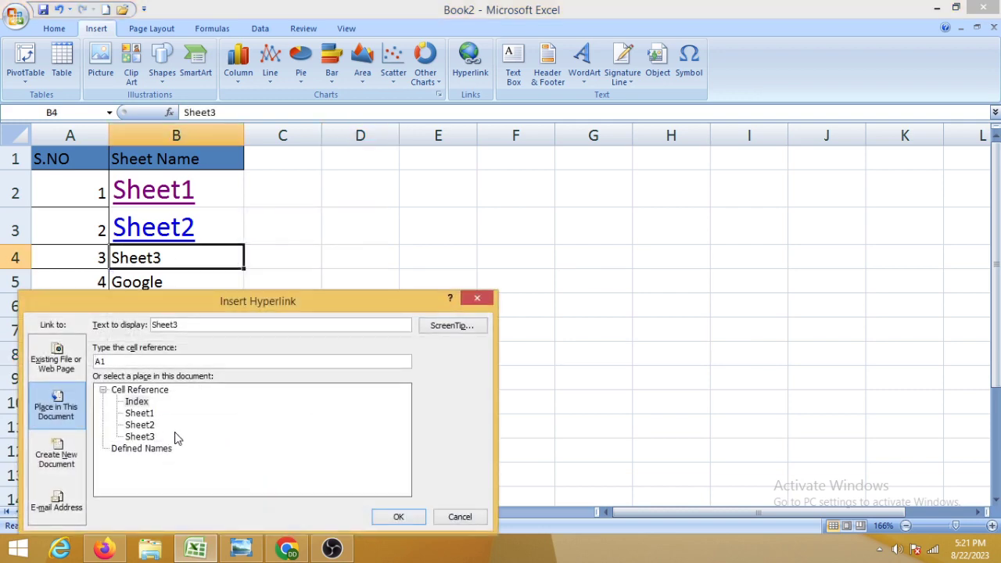
{"action": "left_click", "coordinate": [141, 436]}
{"action": "left_click", "coordinate": [397, 516]}
{"action": "left_click", "coordinate": [360, 358]}
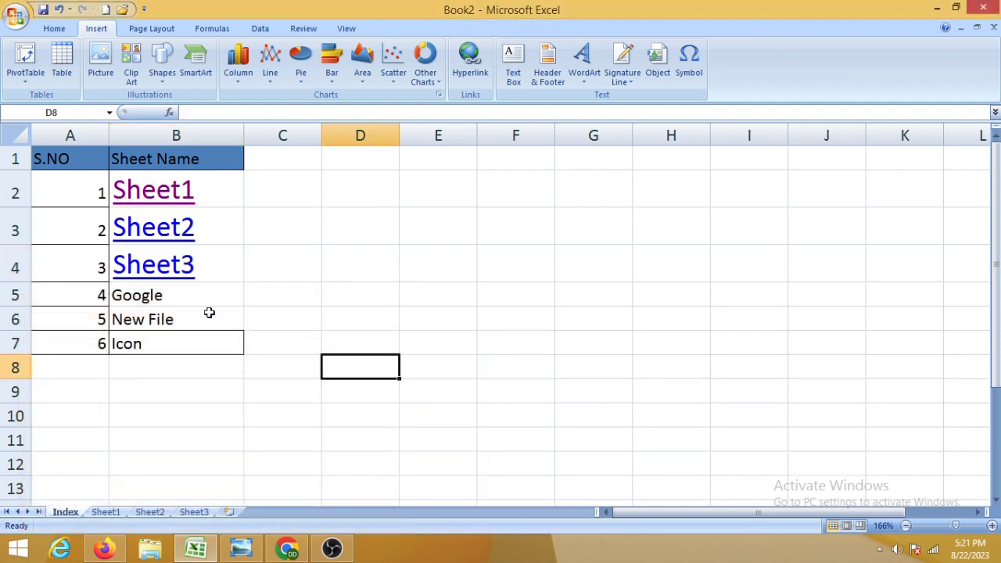
{"action": "left_click", "coordinate": [189, 297]}
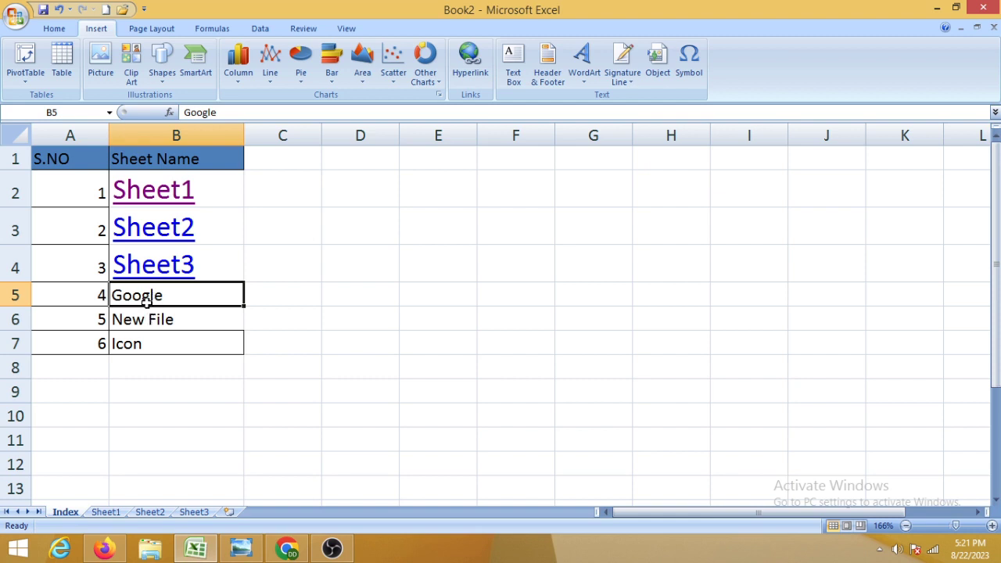
{"action": "right_click", "coordinate": [186, 297]}
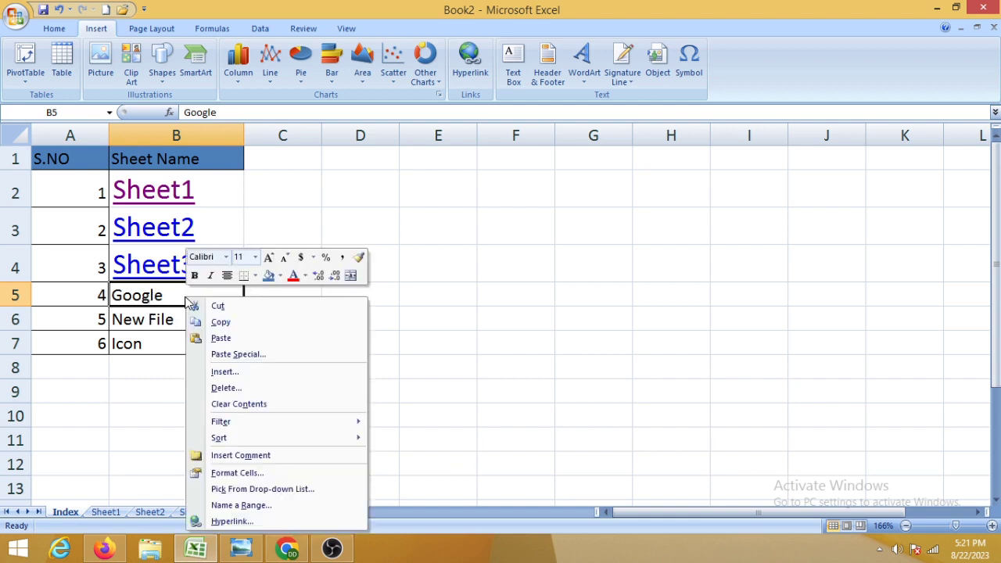
{"action": "left_click", "coordinate": [231, 520]}
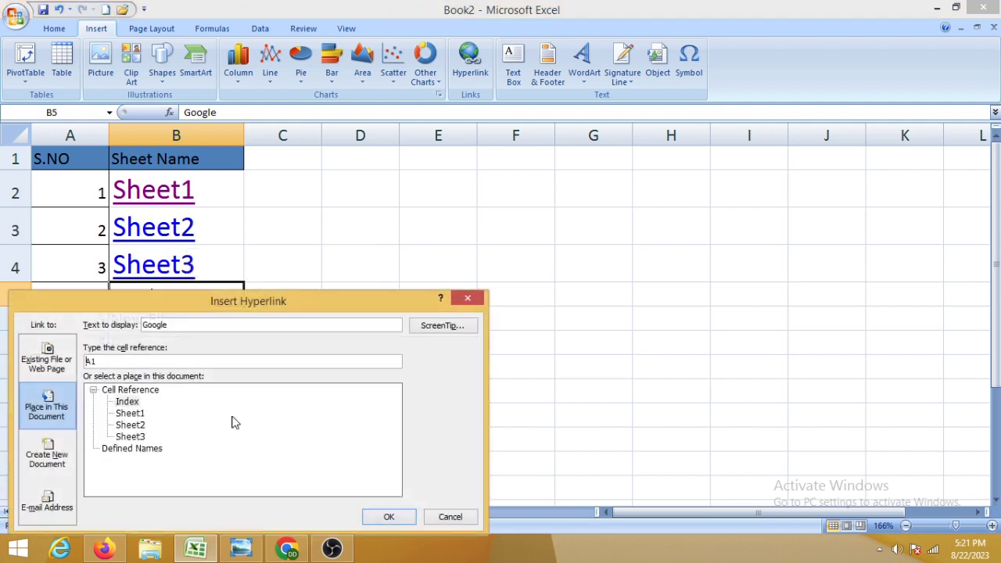
{"action": "left_click", "coordinate": [46, 364]}
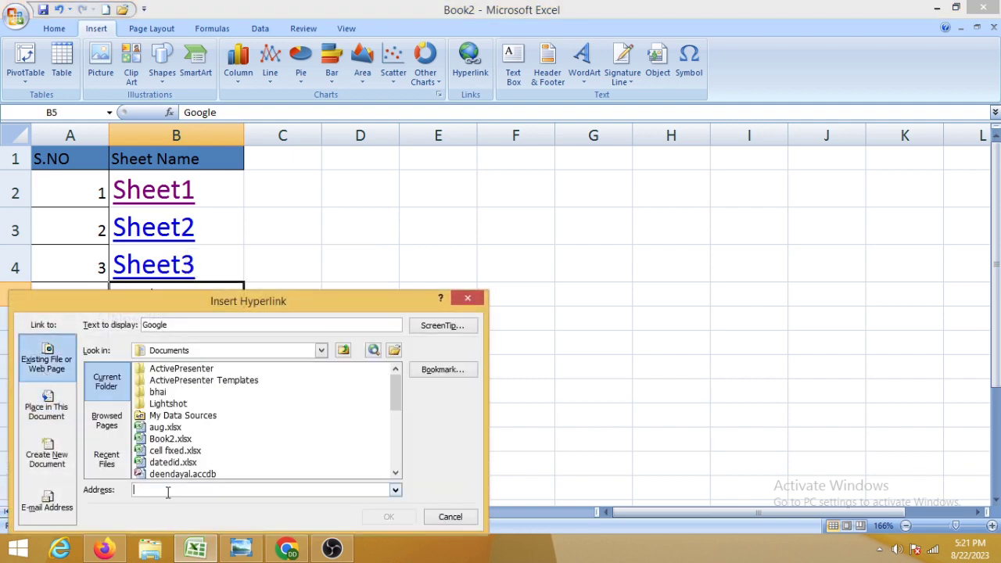
{"action": "type", "text": "www.google.com"}
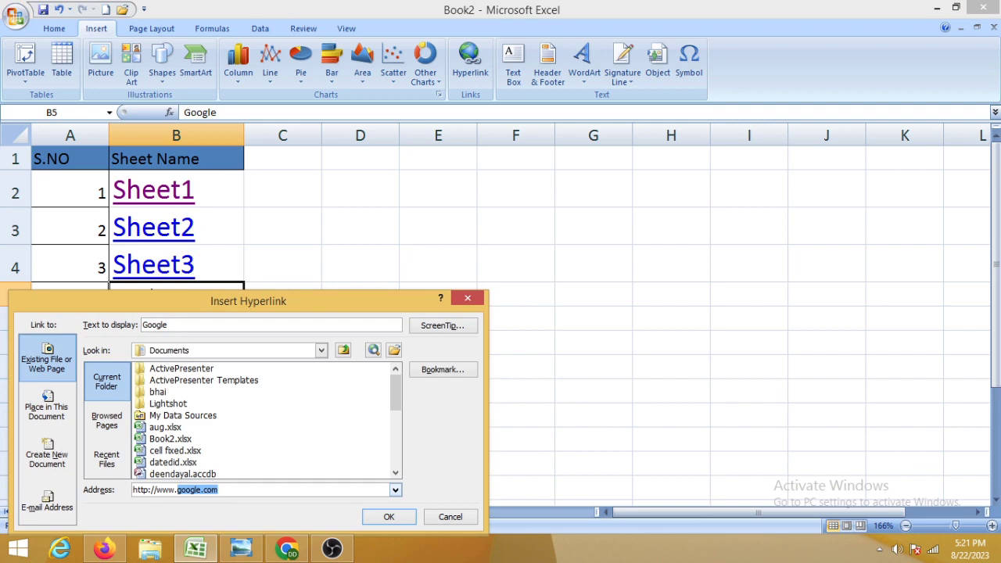
{"action": "left_click", "coordinate": [241, 490]}
{"action": "left_click", "coordinate": [399, 519]}
{"action": "left_click", "coordinate": [386, 335]}
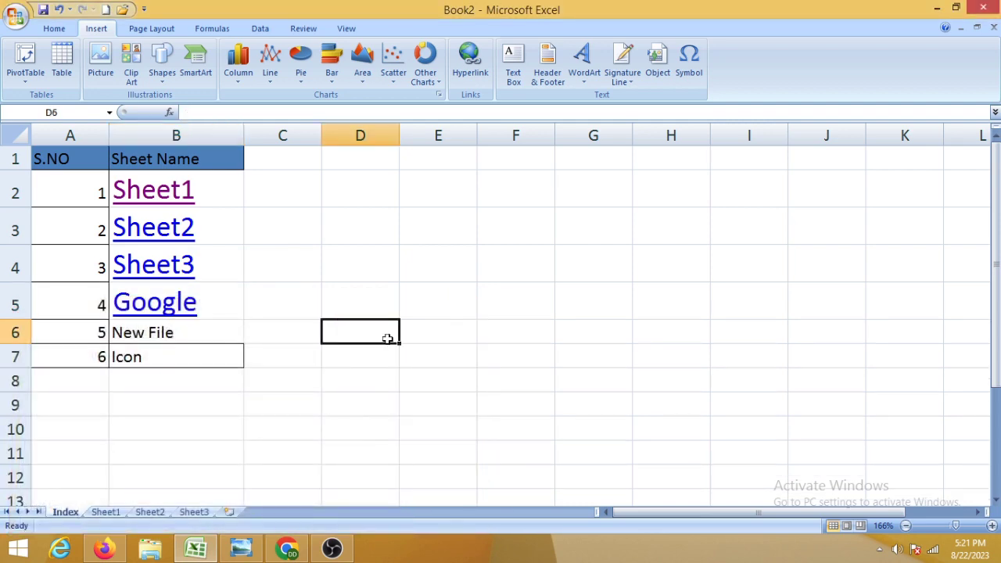
Step: Follow the Google link to the browser homepage, then return to Excel
{"action": "left_click", "coordinate": [176, 318]}
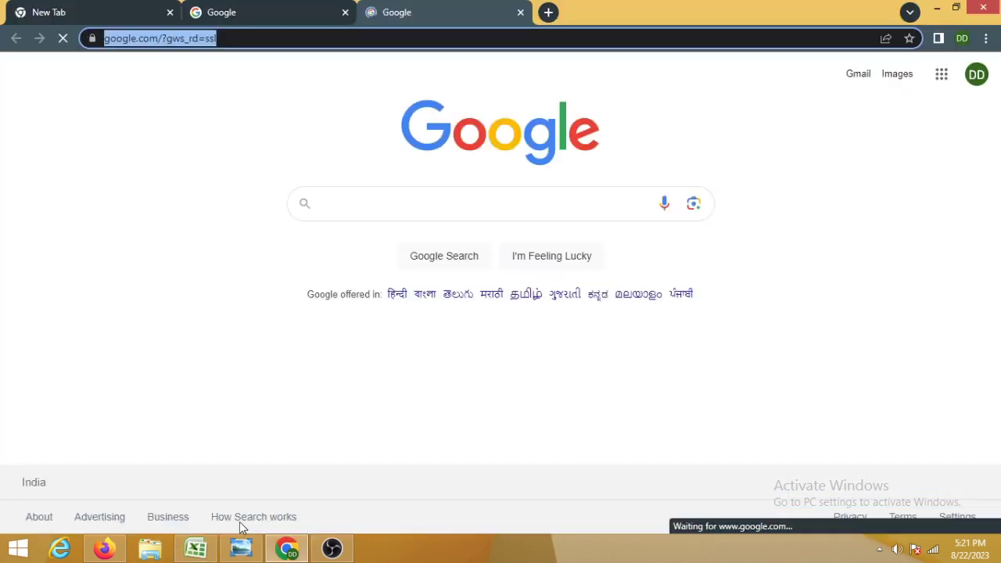
{"action": "left_click", "coordinate": [195, 549]}
{"action": "left_click", "coordinate": [371, 355]}
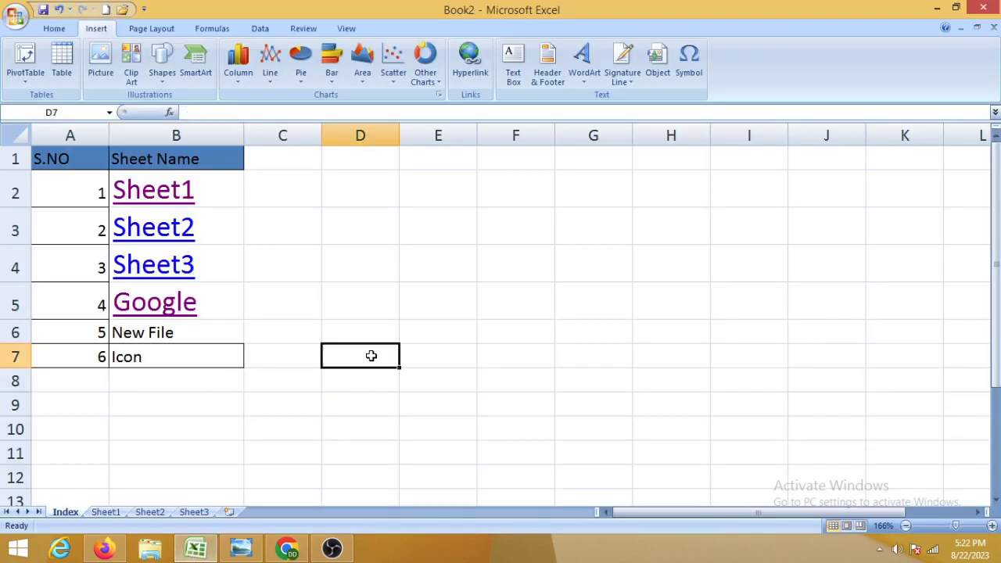
Step: Link New File in B6 to a new Desktop workbook Hyperlink.xlsx, set to edit later
{"action": "left_click", "coordinate": [216, 329]}
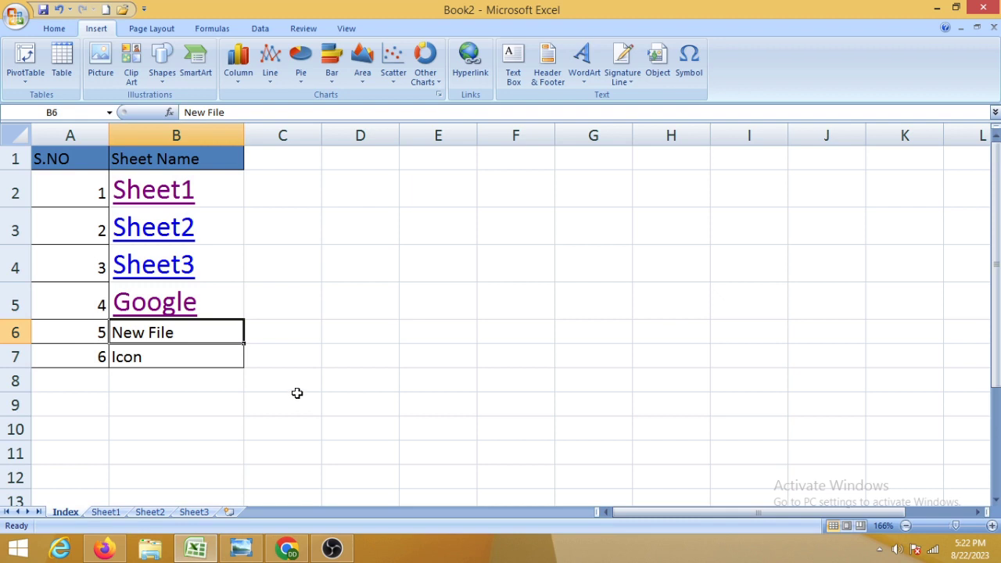
{"action": "right_click", "coordinate": [207, 337]}
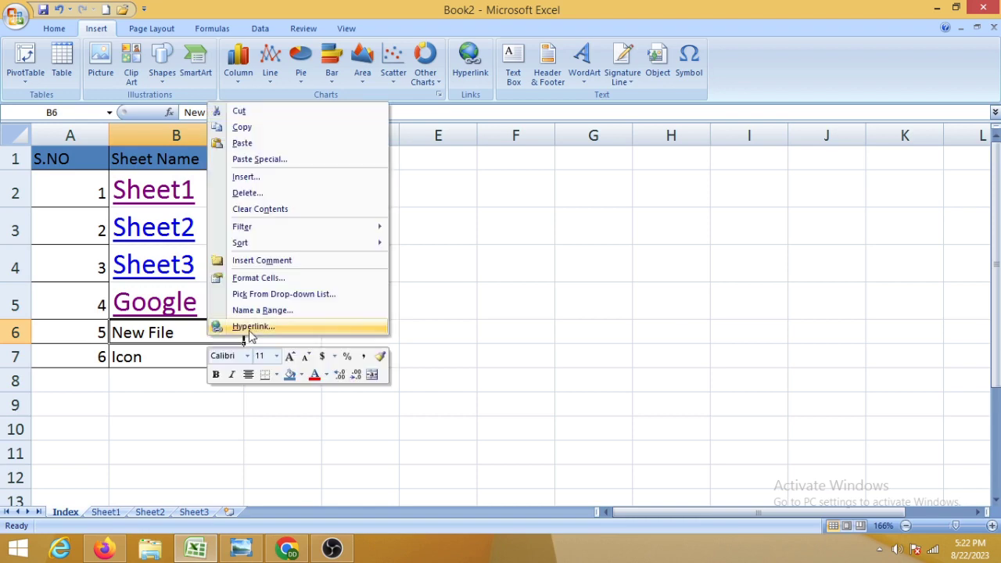
{"action": "left_click", "coordinate": [250, 326]}
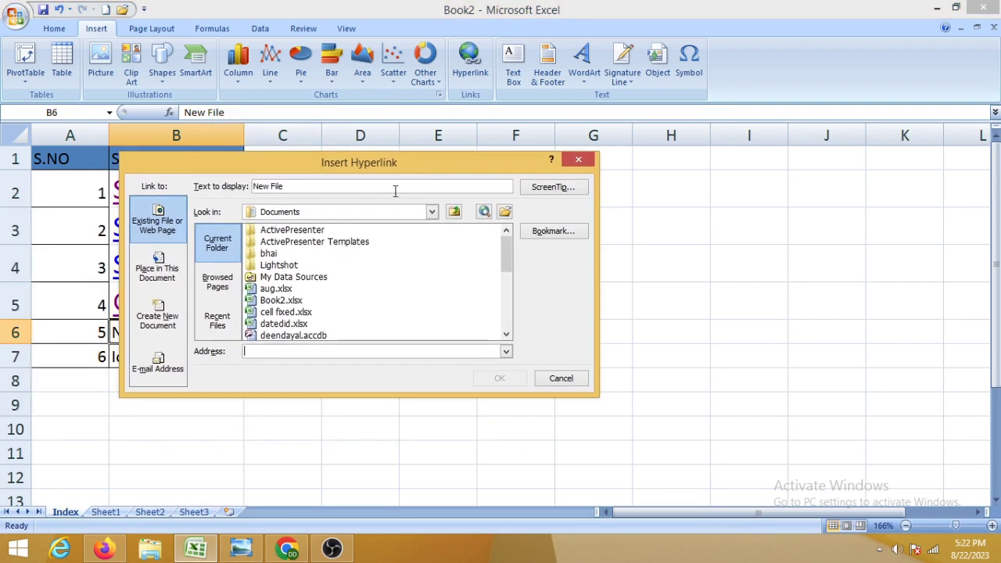
{"action": "left_click", "coordinate": [157, 316]}
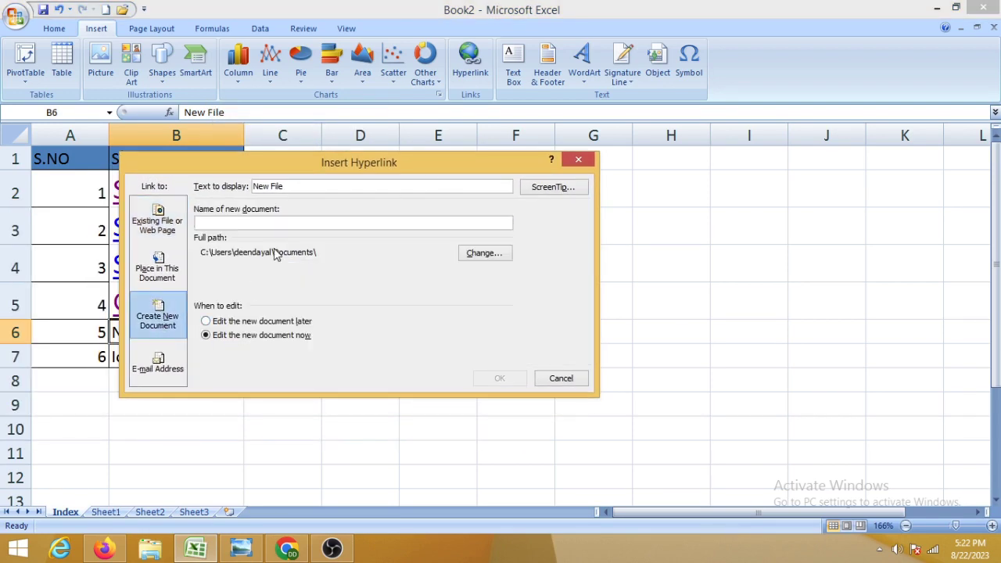
{"action": "left_click", "coordinate": [485, 255]}
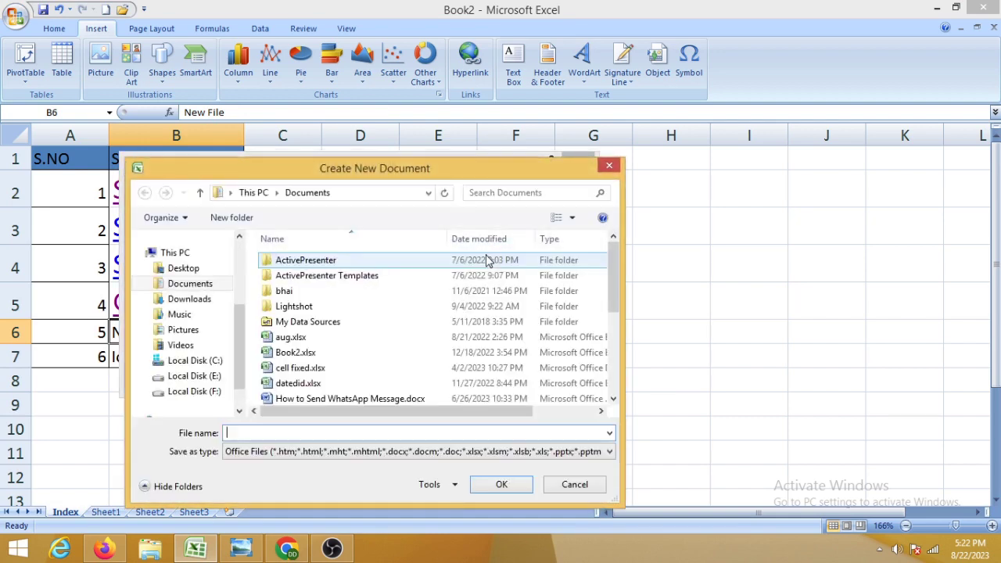
{"action": "left_click", "coordinate": [183, 268]}
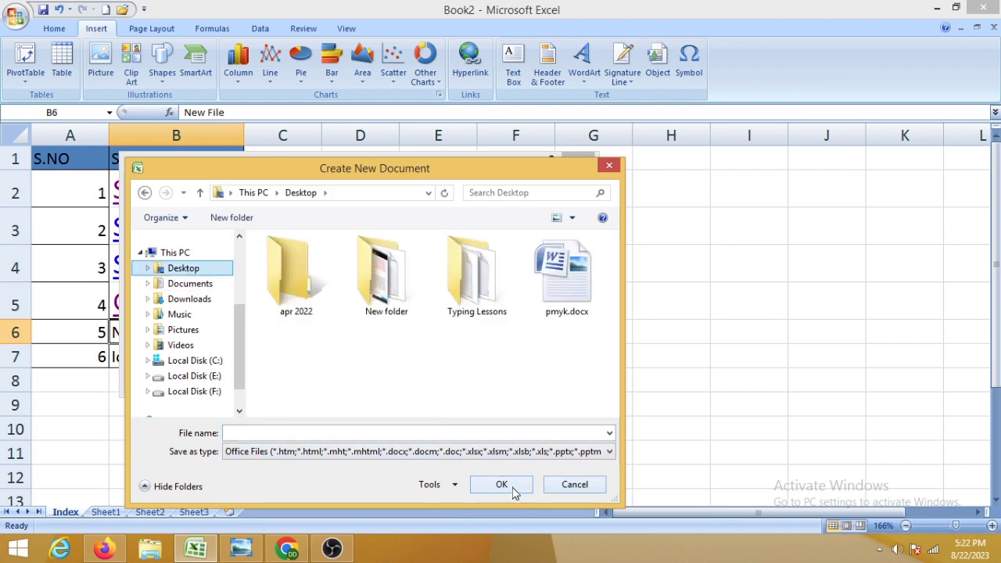
{"action": "left_click", "coordinate": [289, 433]}
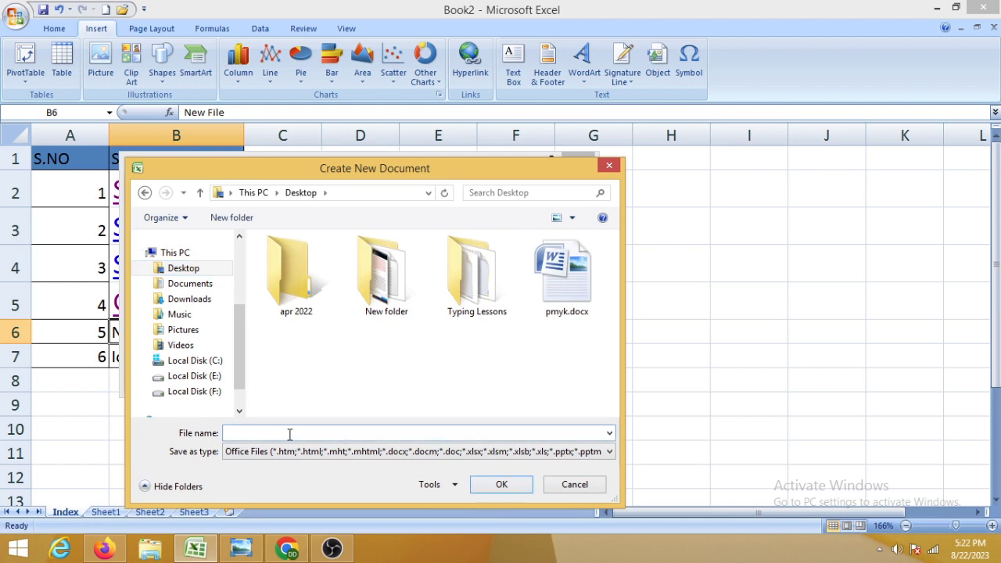
{"action": "type", "text": "Hyperli"}
{"action": "type", "text": "nk.xlsx"}
{"action": "left_click", "coordinate": [488, 486]}
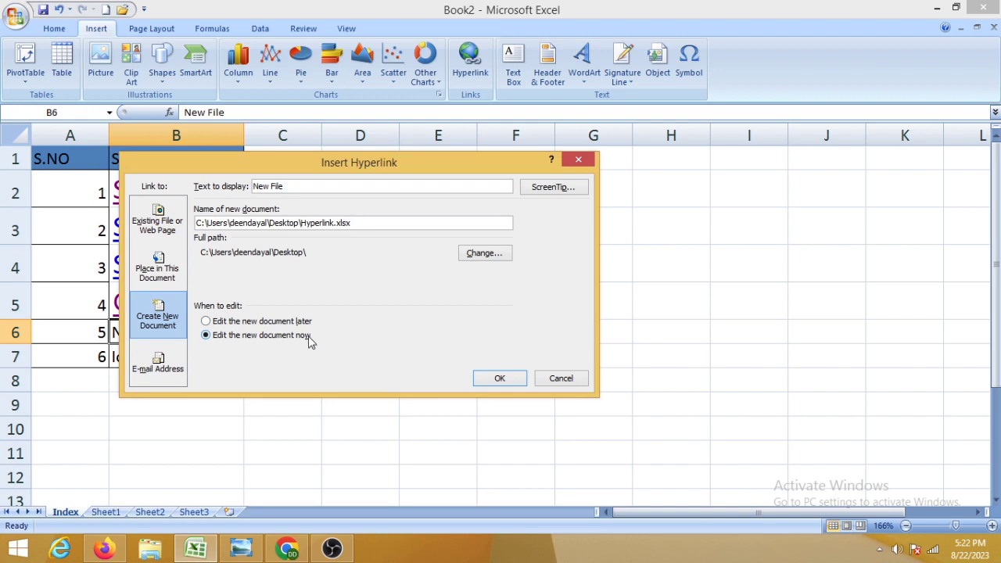
{"action": "left_click", "coordinate": [206, 322]}
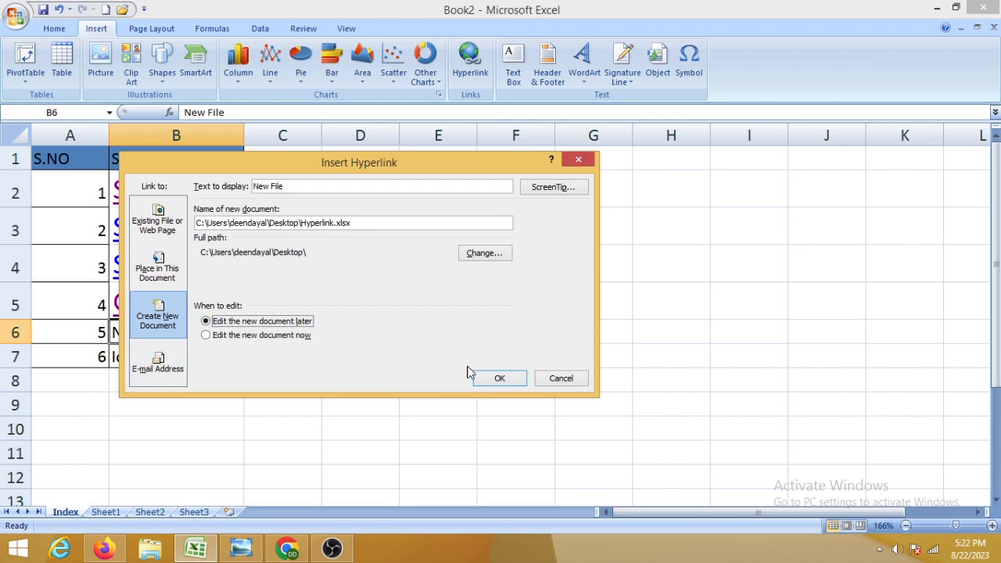
{"action": "left_click", "coordinate": [499, 378]}
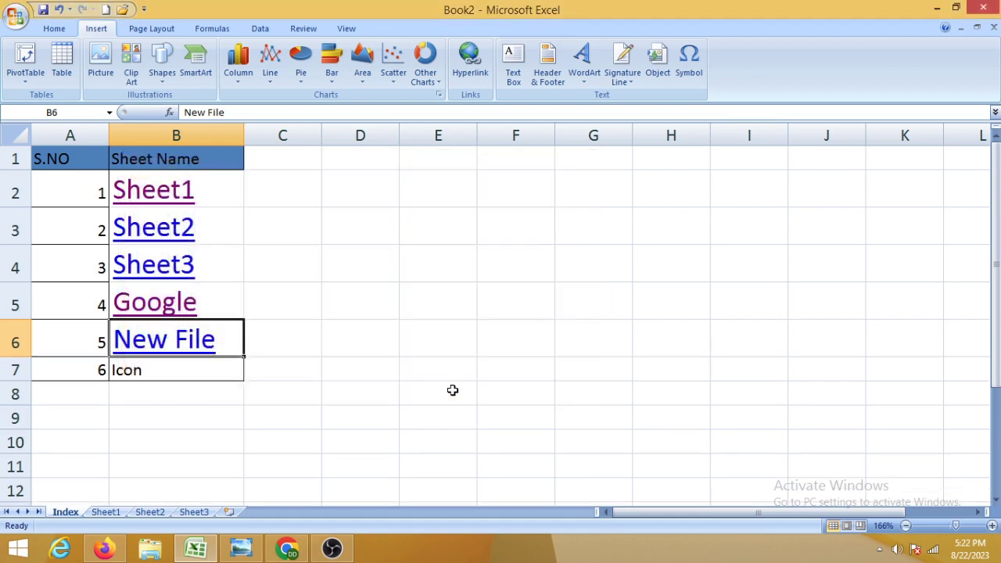
{"action": "left_click", "coordinate": [338, 400]}
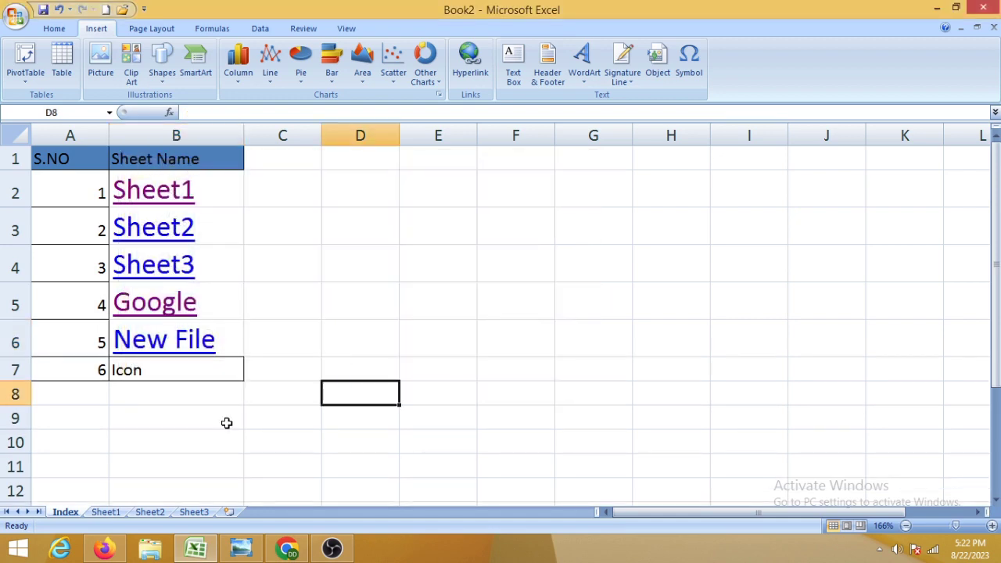
{"action": "left_click", "coordinate": [155, 552]}
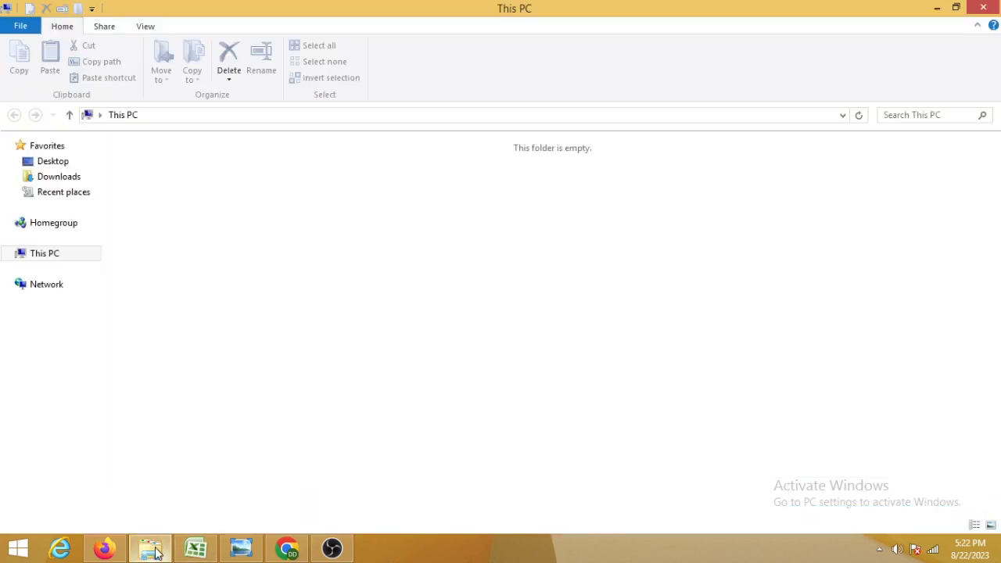
{"action": "left_click", "coordinate": [156, 552]}
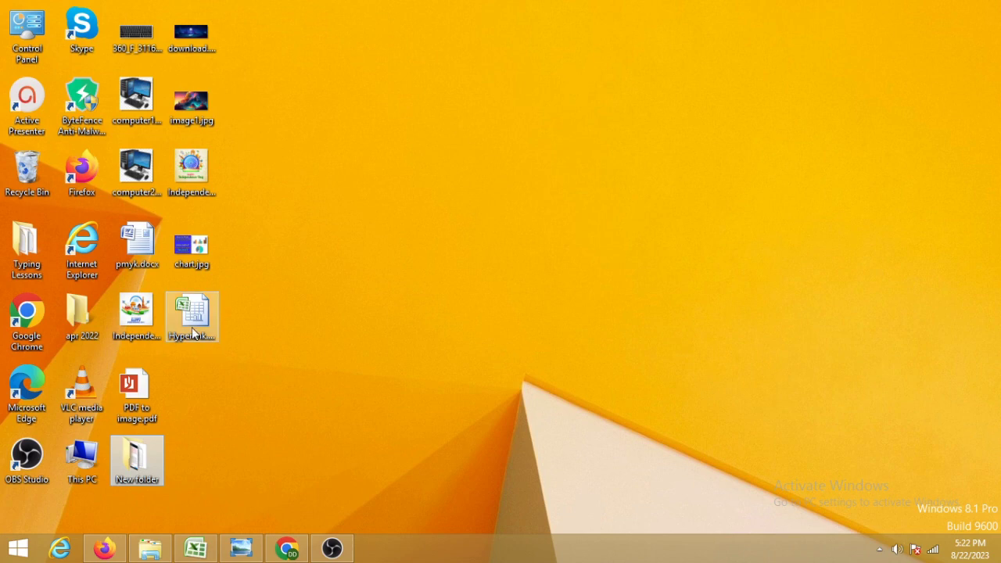
{"action": "left_click", "coordinate": [196, 548]}
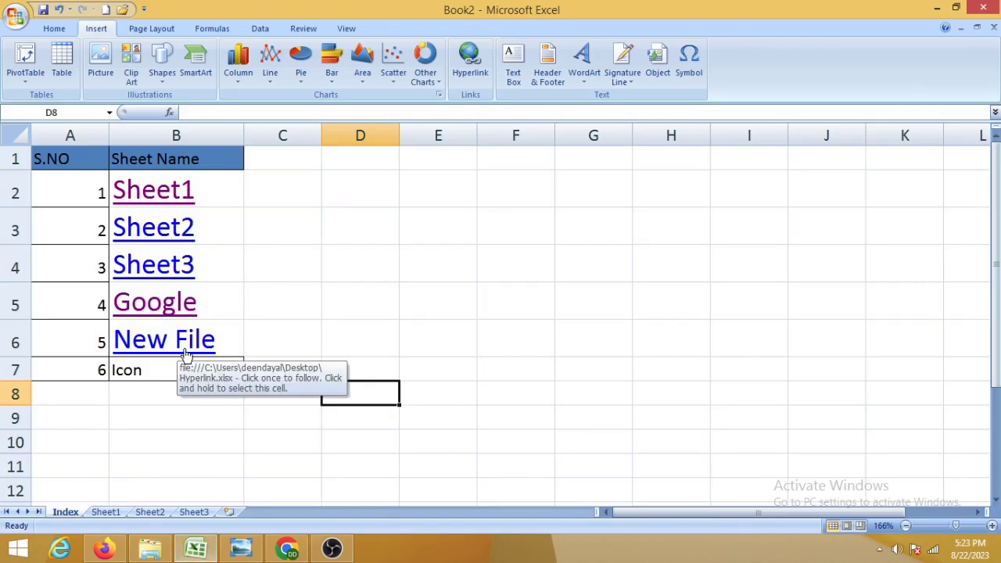
{"action": "left_click", "coordinate": [203, 356]}
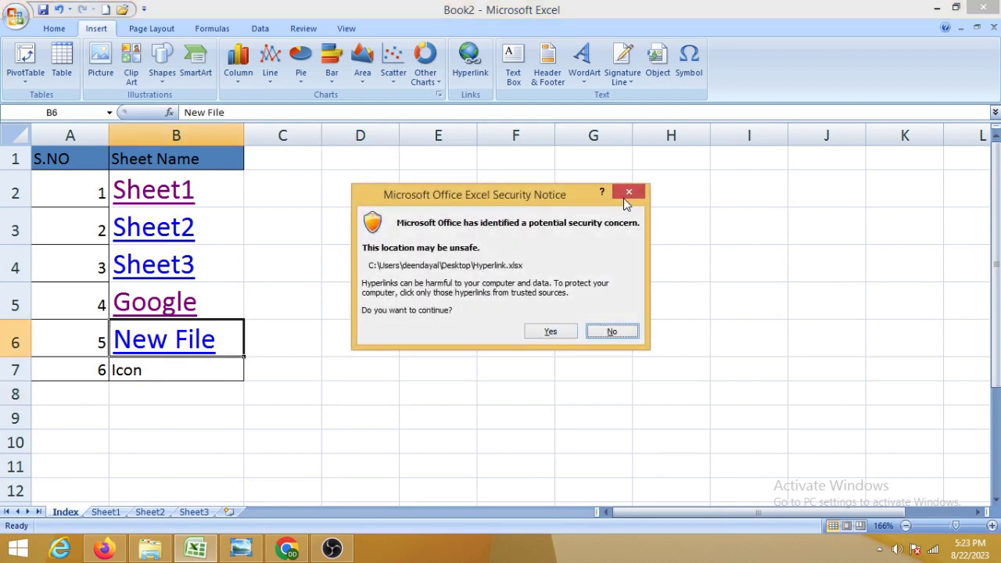
{"action": "left_click", "coordinate": [624, 196]}
{"action": "left_click", "coordinate": [358, 360]}
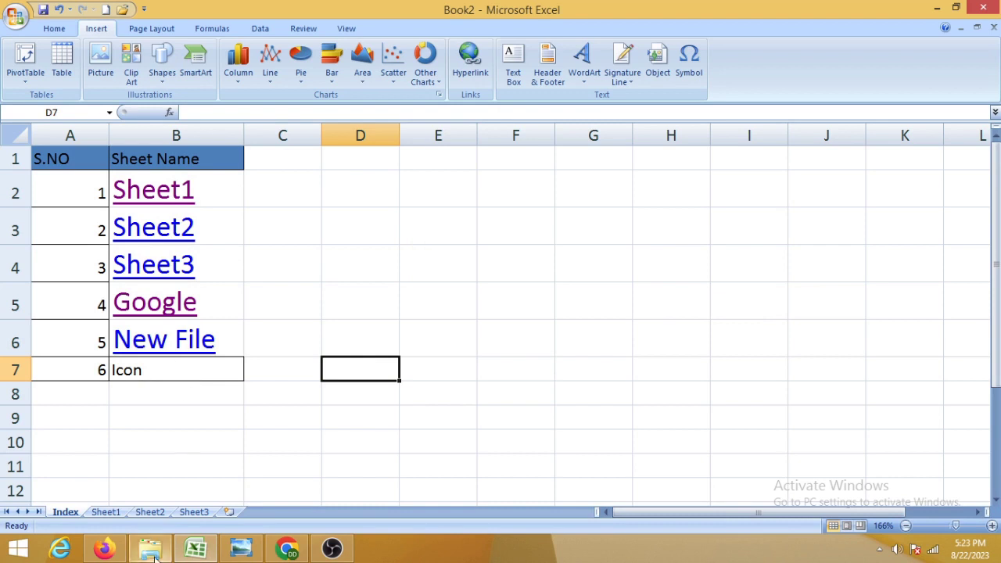
{"action": "left_click", "coordinate": [212, 414]}
{"action": "left_click", "coordinate": [189, 374]}
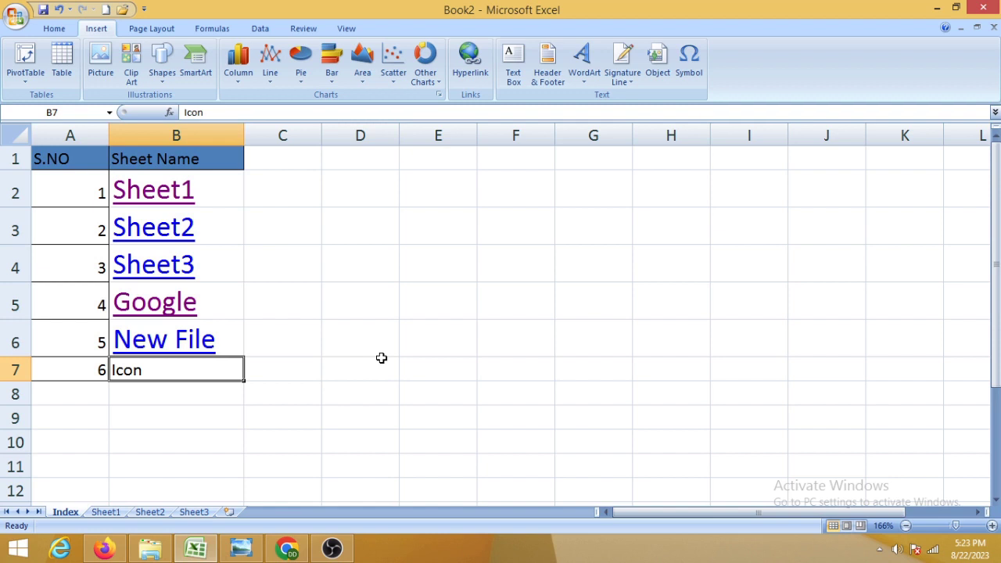
Step: Draw a blue rounded rectangle shape over cells E5–E6
{"action": "left_click", "coordinate": [362, 373]}
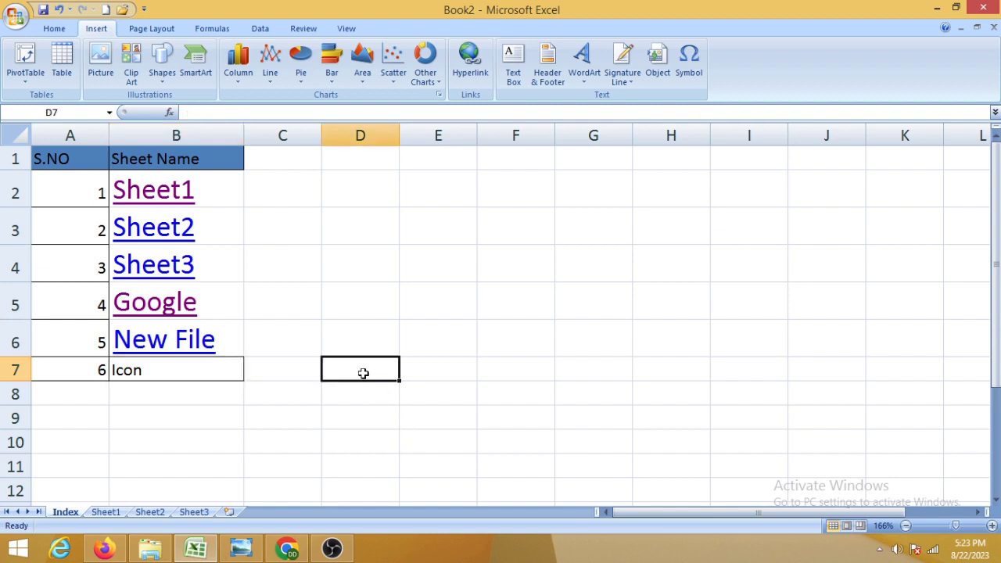
{"action": "left_click", "coordinate": [162, 78]}
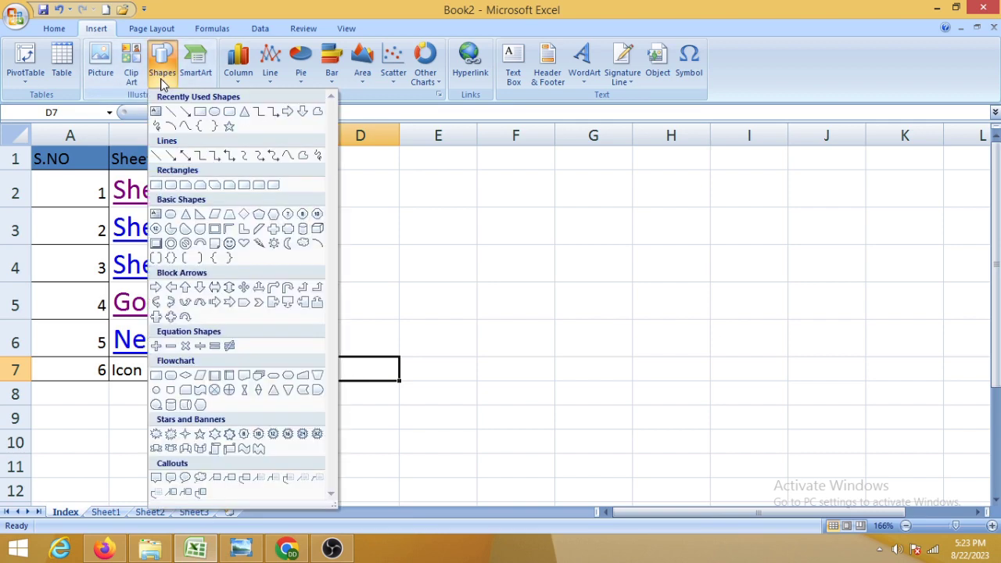
{"action": "left_click", "coordinate": [215, 112]}
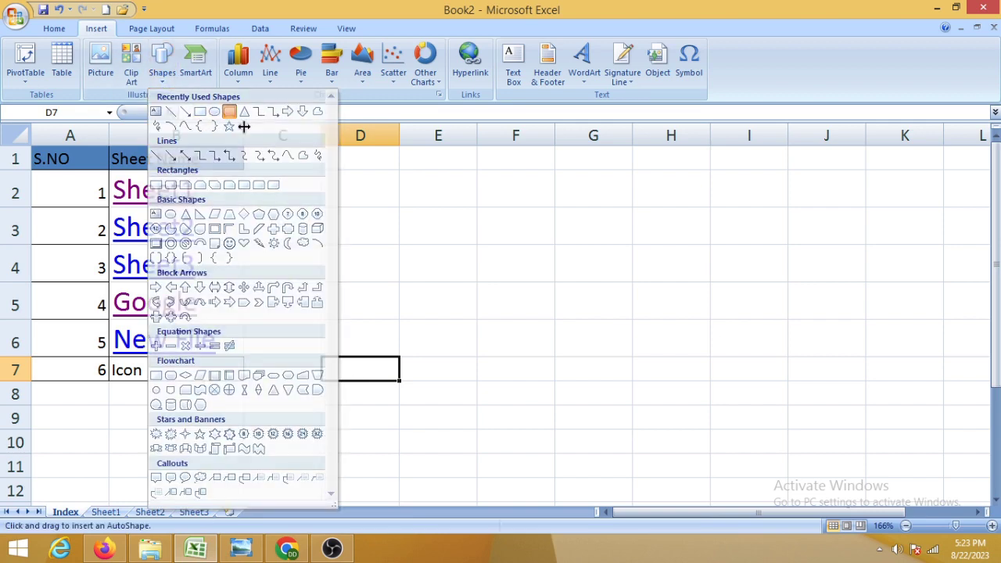
{"action": "left_click_drag", "start_coordinate": [426, 288], "coordinate": [501, 349]}
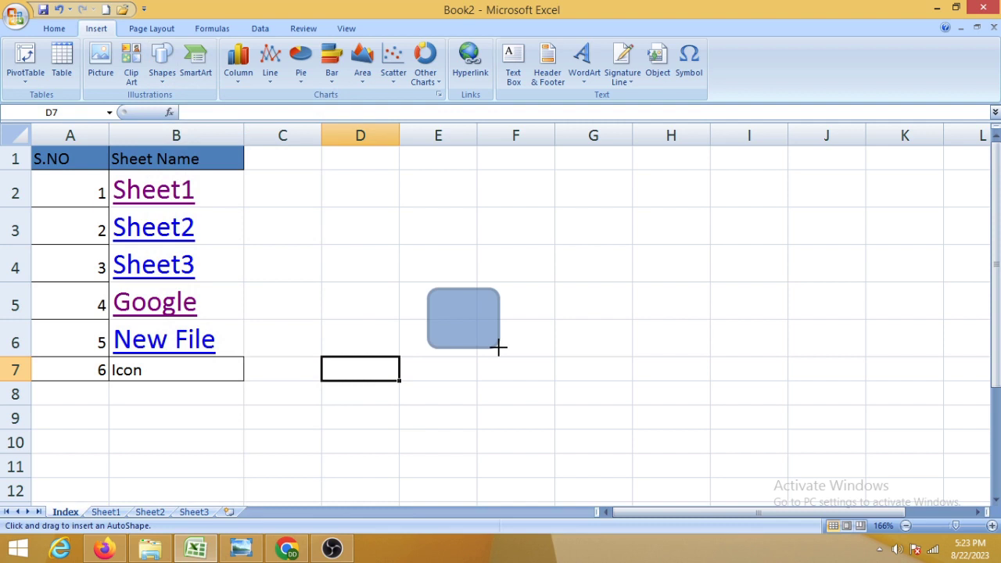
{"action": "left_click", "coordinate": [589, 386]}
{"action": "left_click", "coordinate": [593, 308]}
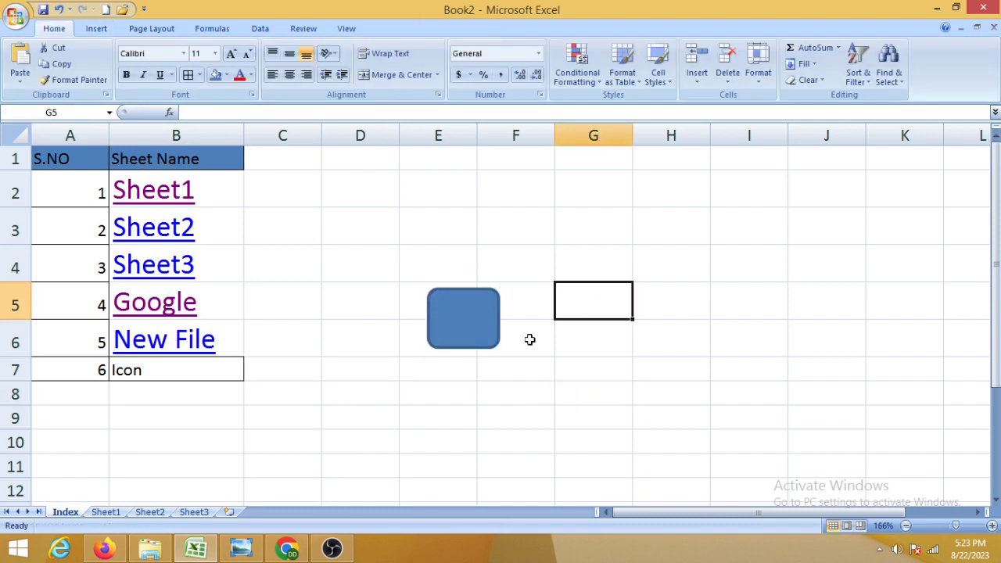
{"action": "left_click", "coordinate": [474, 319]}
{"action": "right_click", "coordinate": [474, 319]}
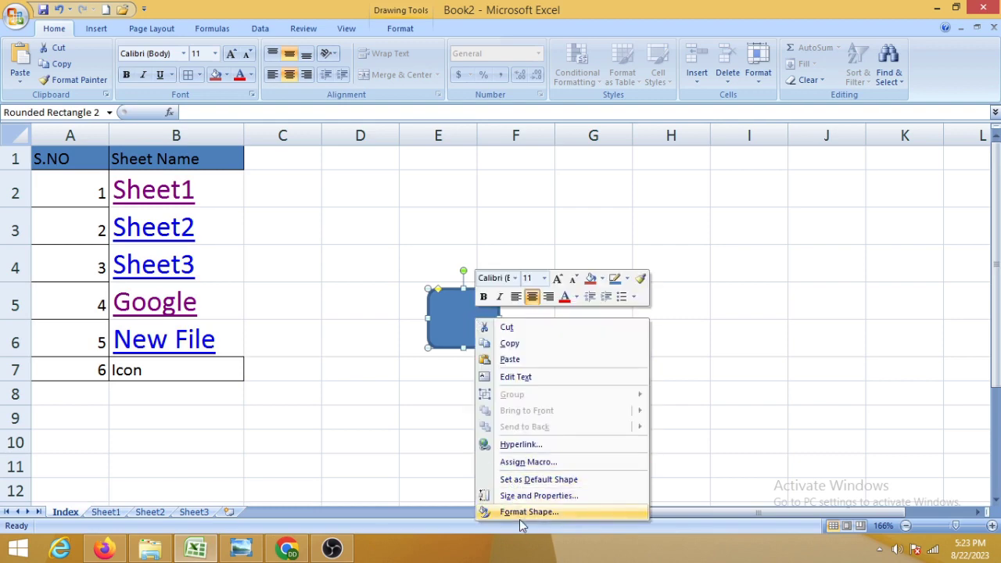
{"action": "left_click", "coordinate": [506, 446]}
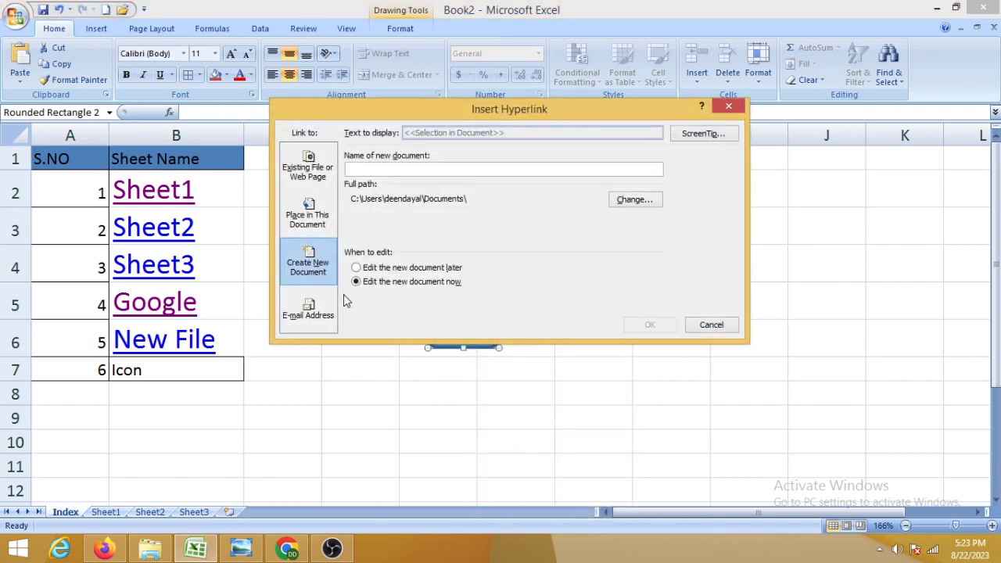
{"action": "left_click", "coordinate": [308, 168]}
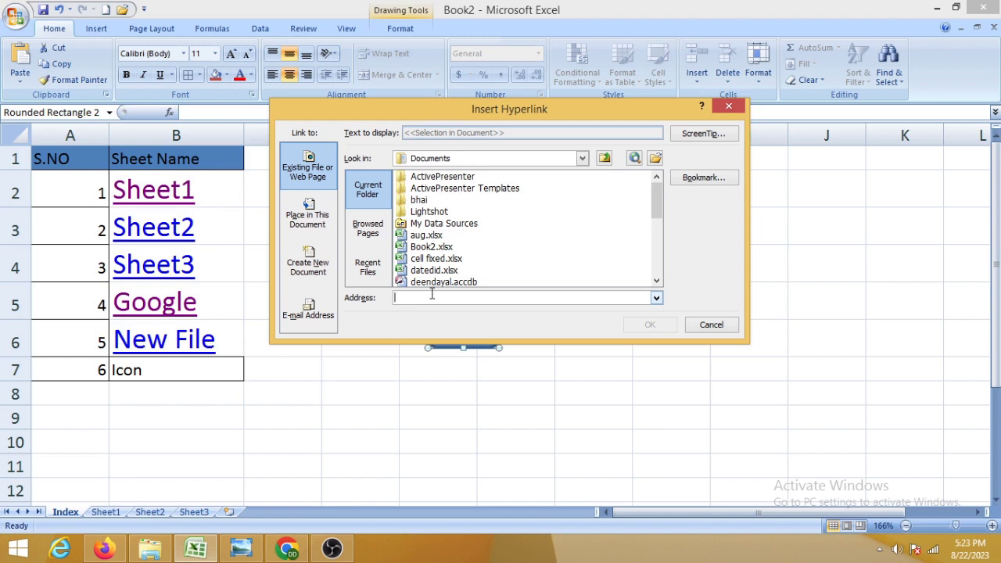
{"action": "type", "text": "www."}
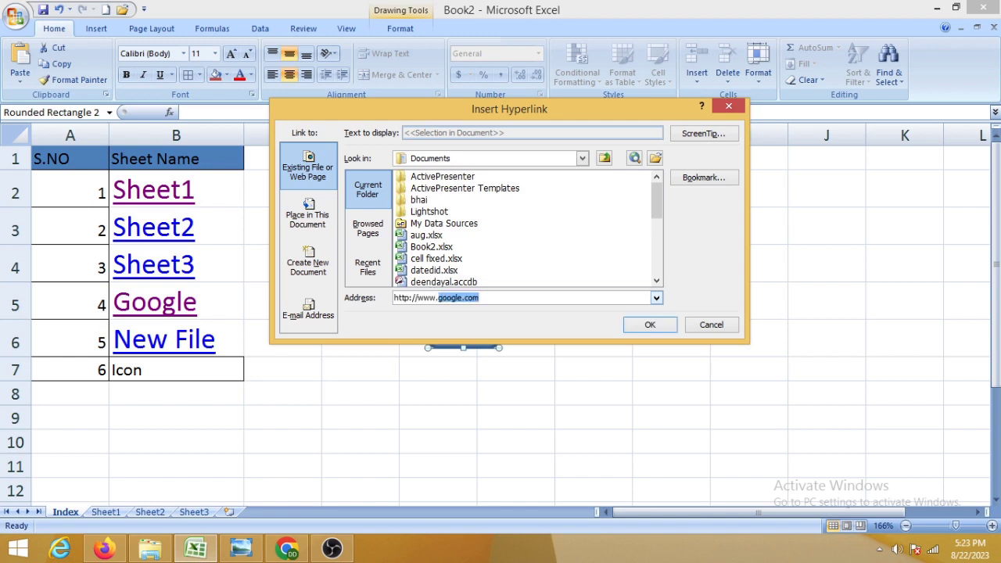
{"action": "type", "text": "flipkart"}
{"action": "type", "text": ".co"}
{"action": "type", "text": "m"}
{"action": "left_click", "coordinate": [638, 329]}
{"action": "left_click", "coordinate": [534, 420]}
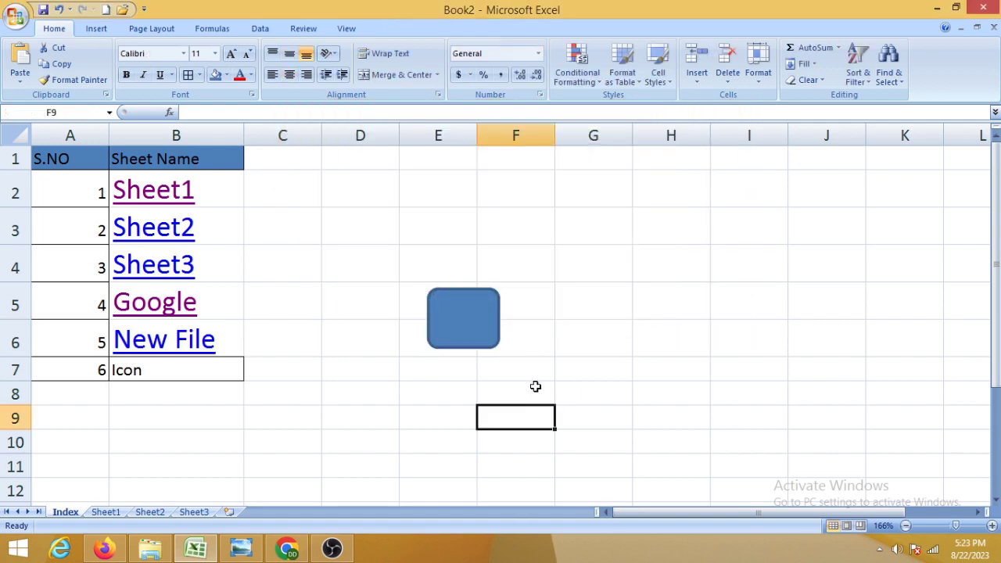
{"action": "left_click", "coordinate": [466, 324]}
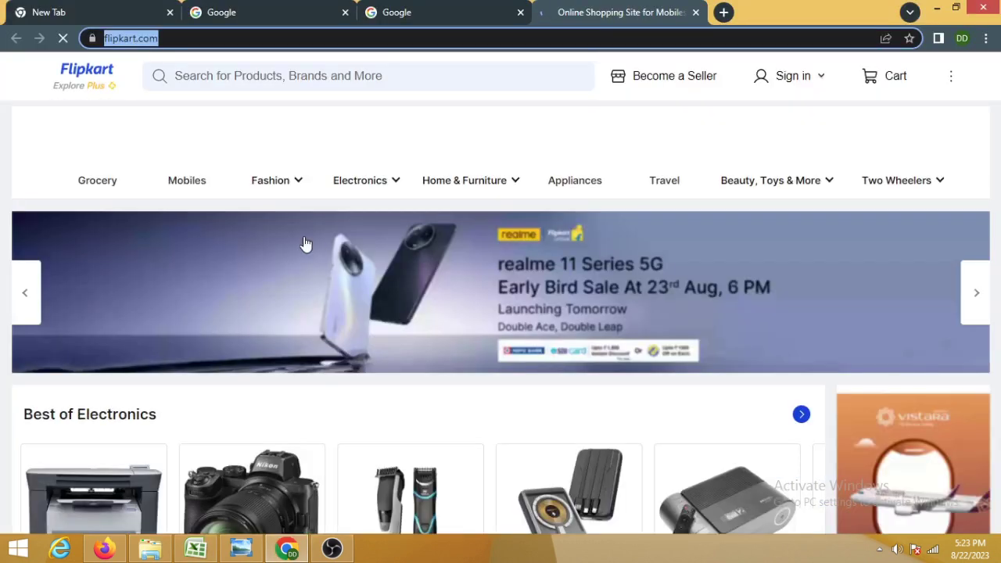
Step: Edit the rounded rectangle's hyperlink to add the ScreenTip text 'Flipkart'
{"action": "left_click", "coordinate": [199, 551]}
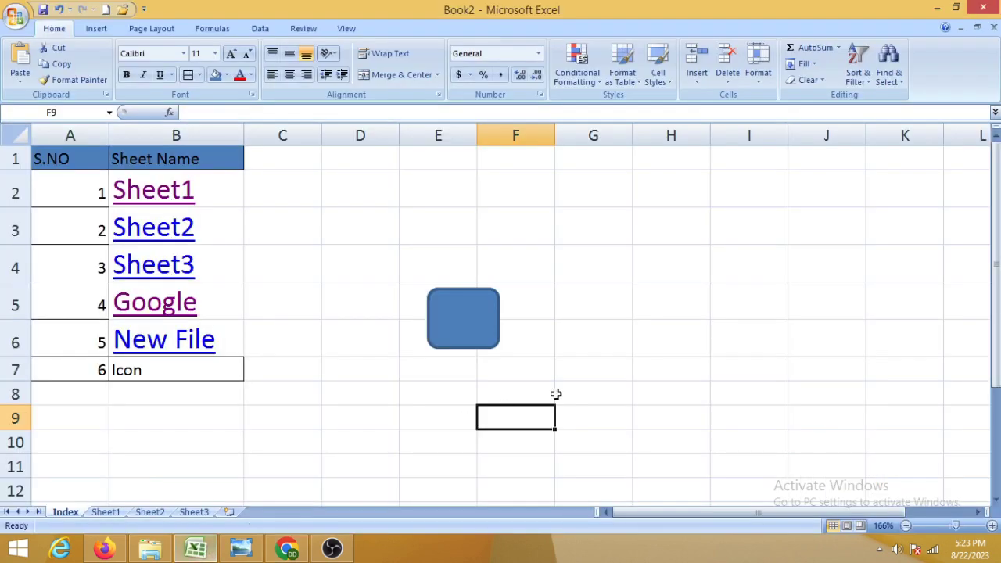
{"action": "left_click", "coordinate": [643, 363]}
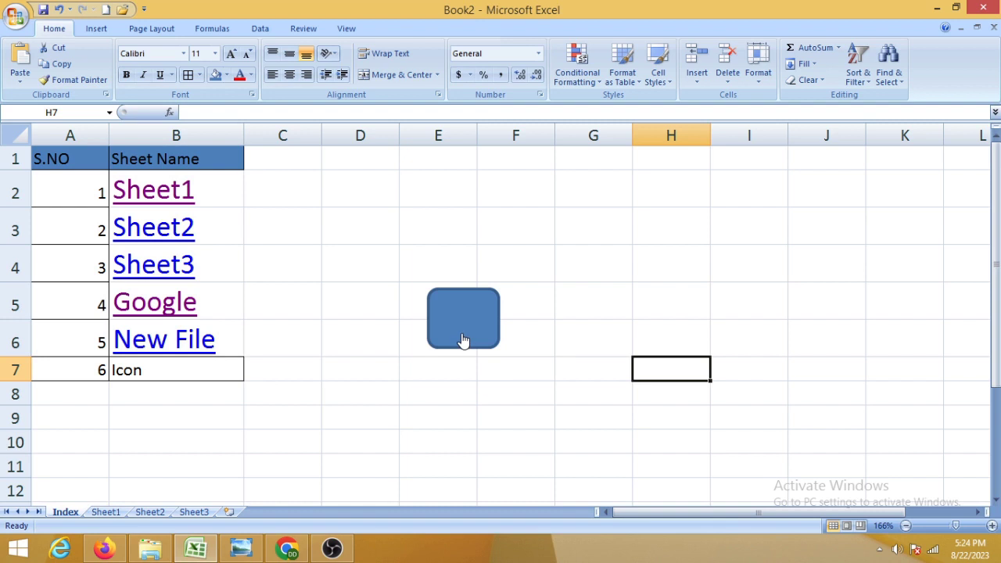
{"action": "mouse_move", "coordinate": [463, 321]}
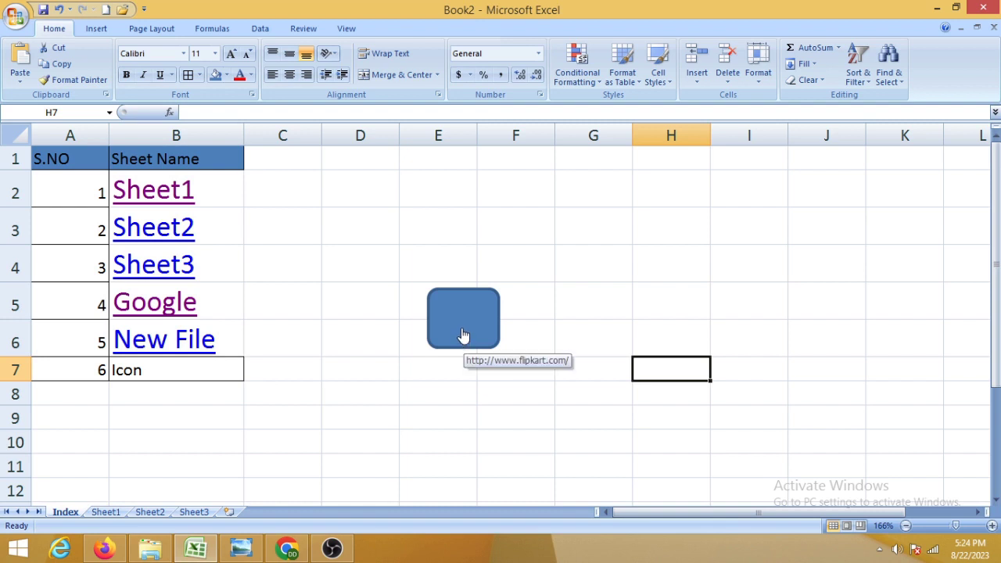
{"action": "right_click", "coordinate": [462, 334]}
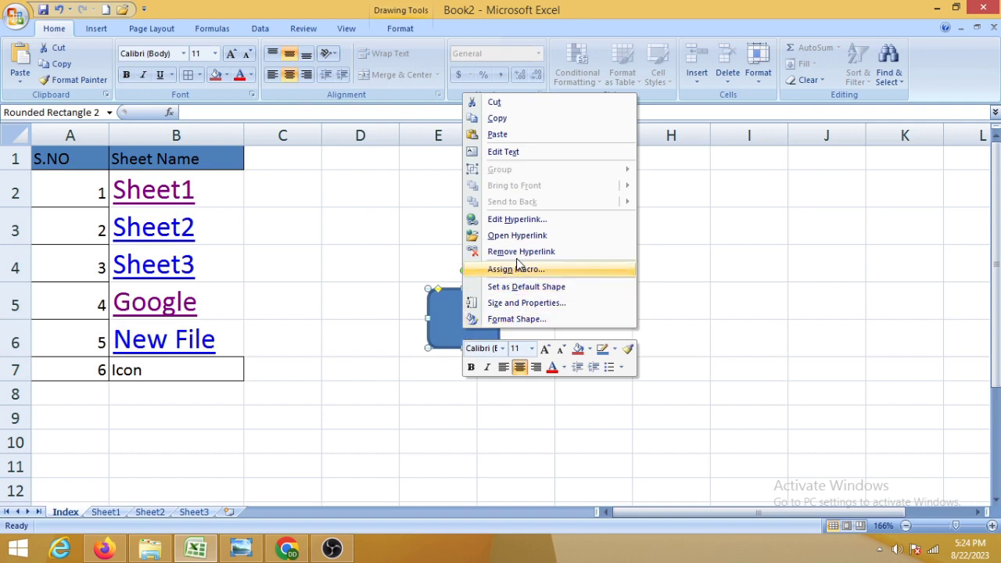
{"action": "left_click", "coordinate": [508, 219]}
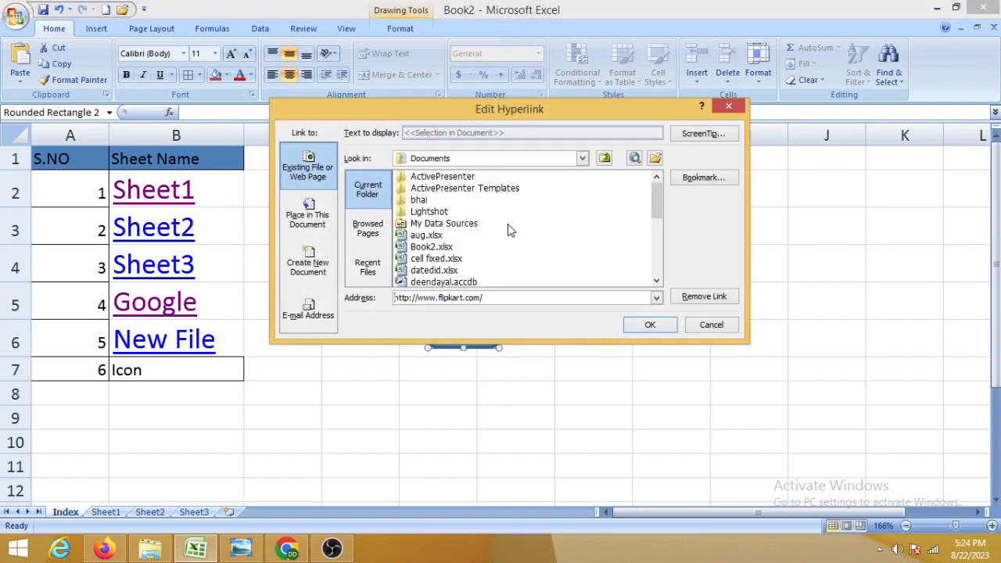
{"action": "left_click", "coordinate": [710, 134]}
{"action": "type", "text": "Flipkart"}
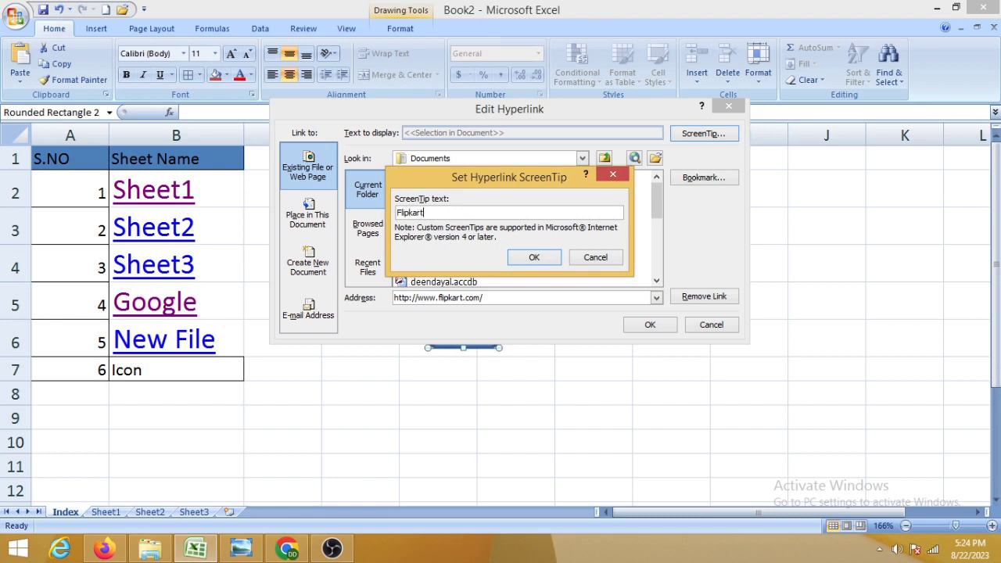
{"action": "left_click", "coordinate": [546, 262]}
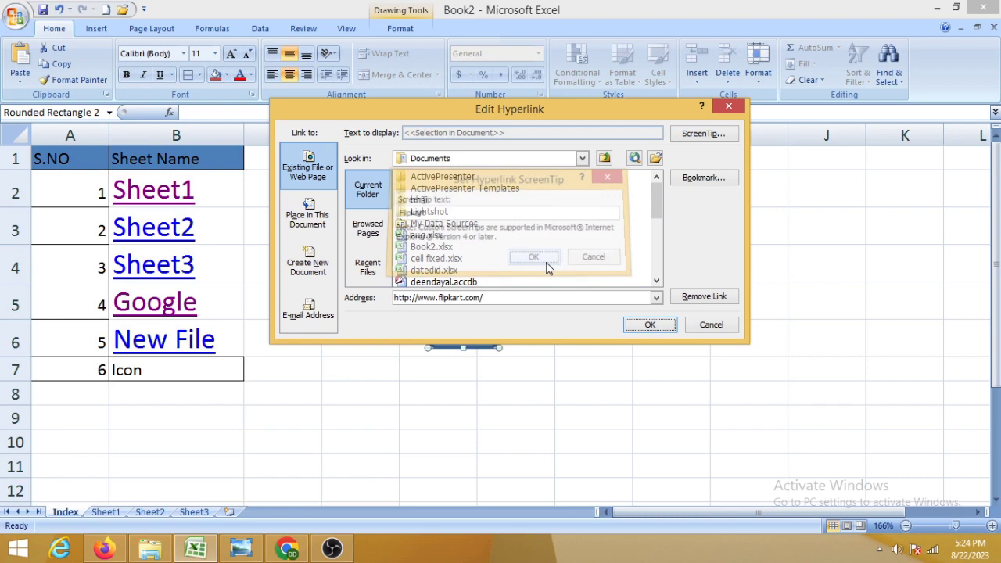
{"action": "left_click", "coordinate": [649, 325]}
{"action": "left_click", "coordinate": [625, 447]}
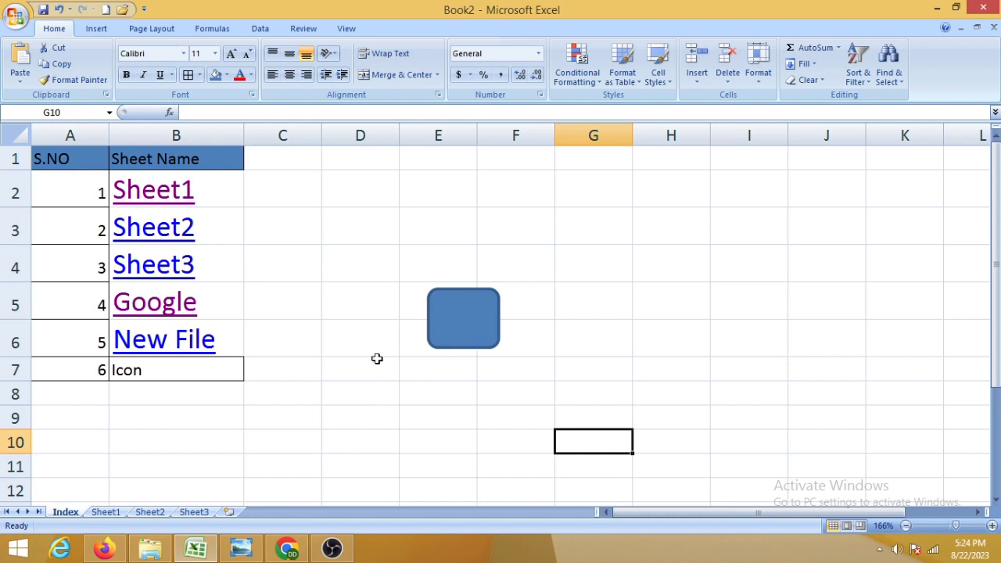
{"action": "key", "text": "ctrl+k"}
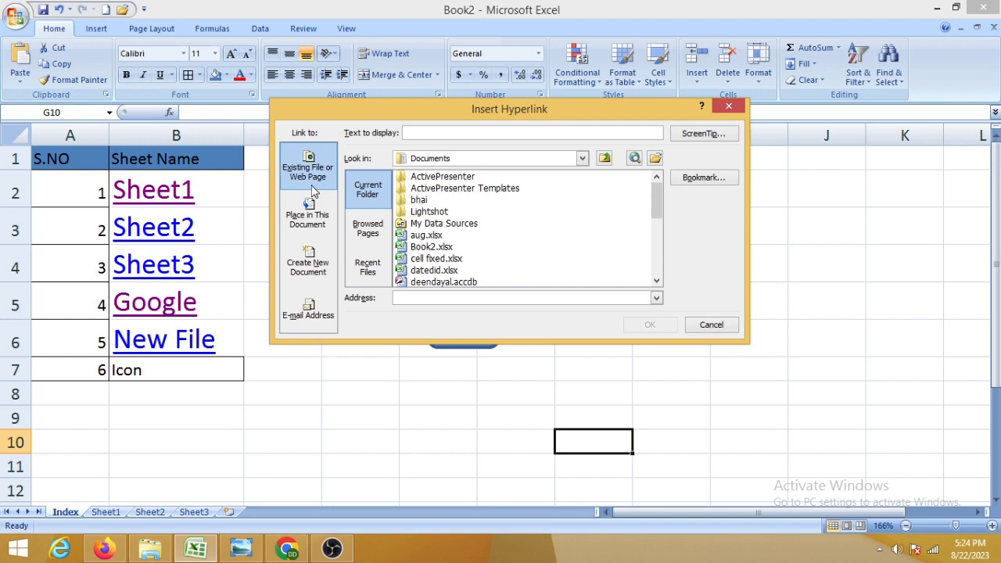
{"action": "left_click", "coordinate": [315, 230]}
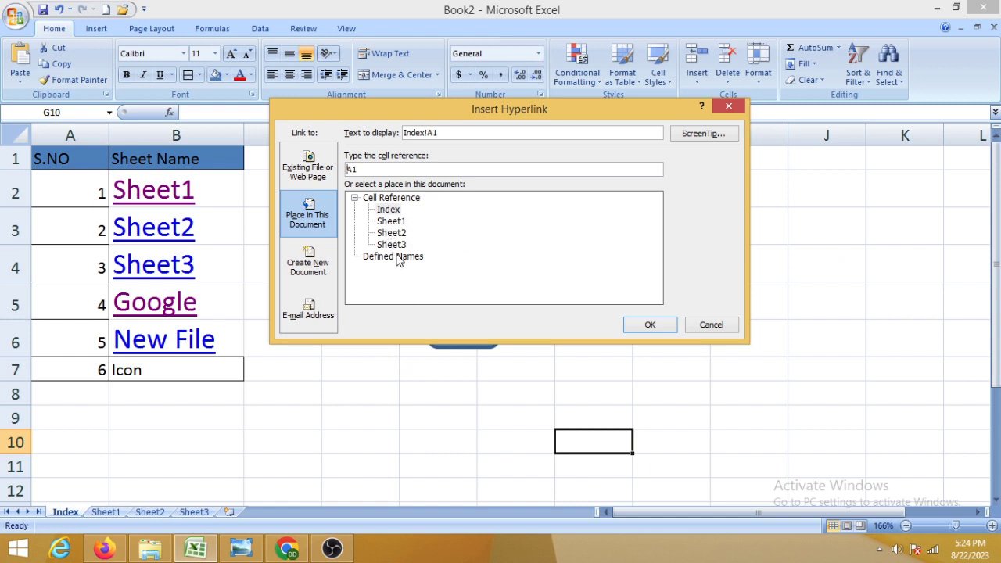
{"action": "left_click", "coordinate": [315, 277]}
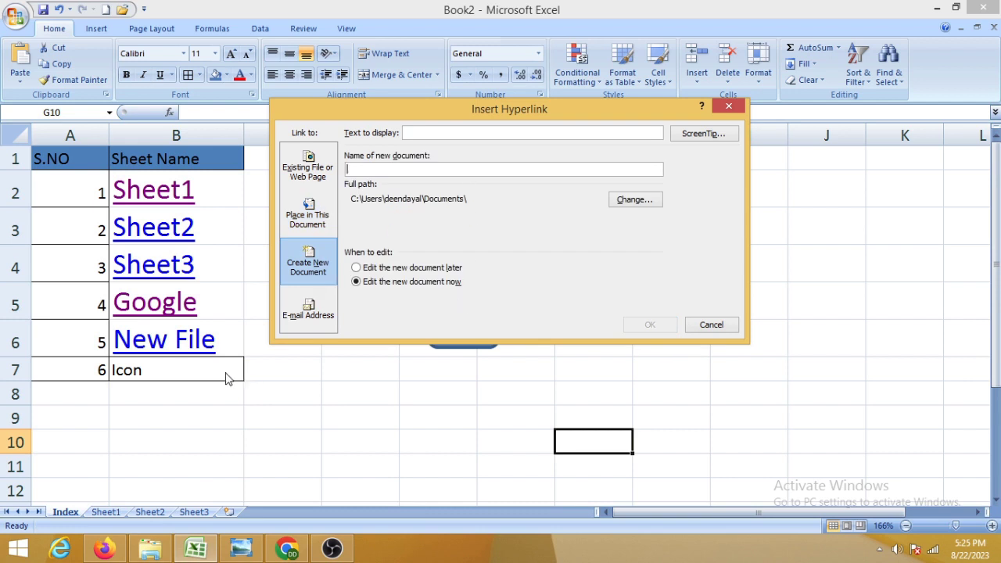
{"action": "left_click", "coordinate": [711, 324]}
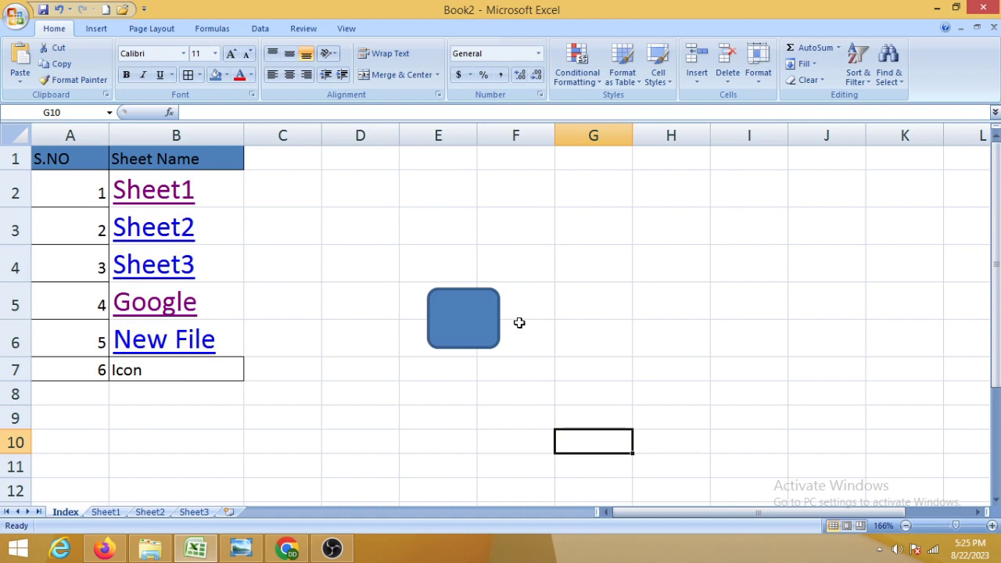
Step: Switch back to Windows Photo Viewer showing Hyperlink.jpeg
{"action": "left_click", "coordinate": [241, 548]}
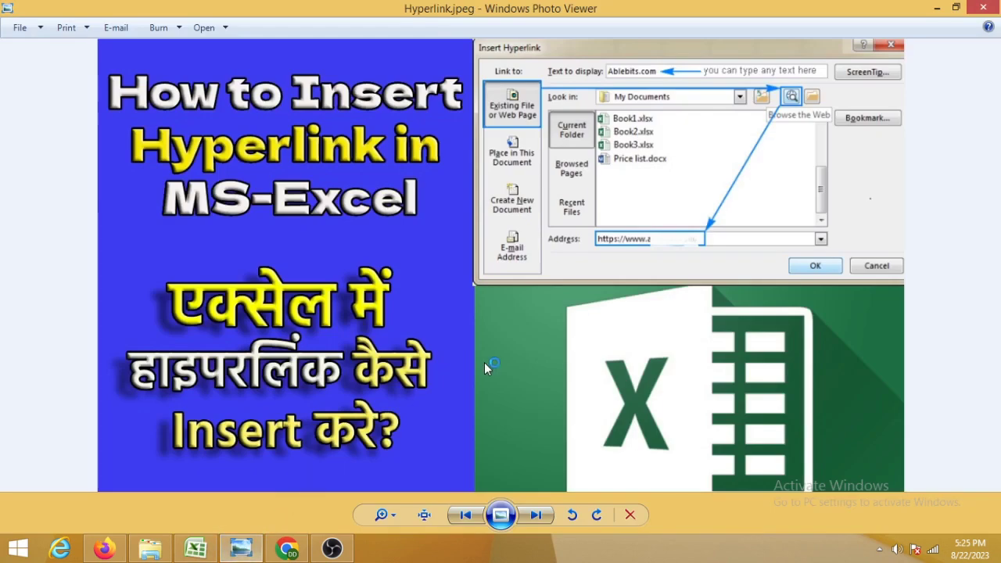